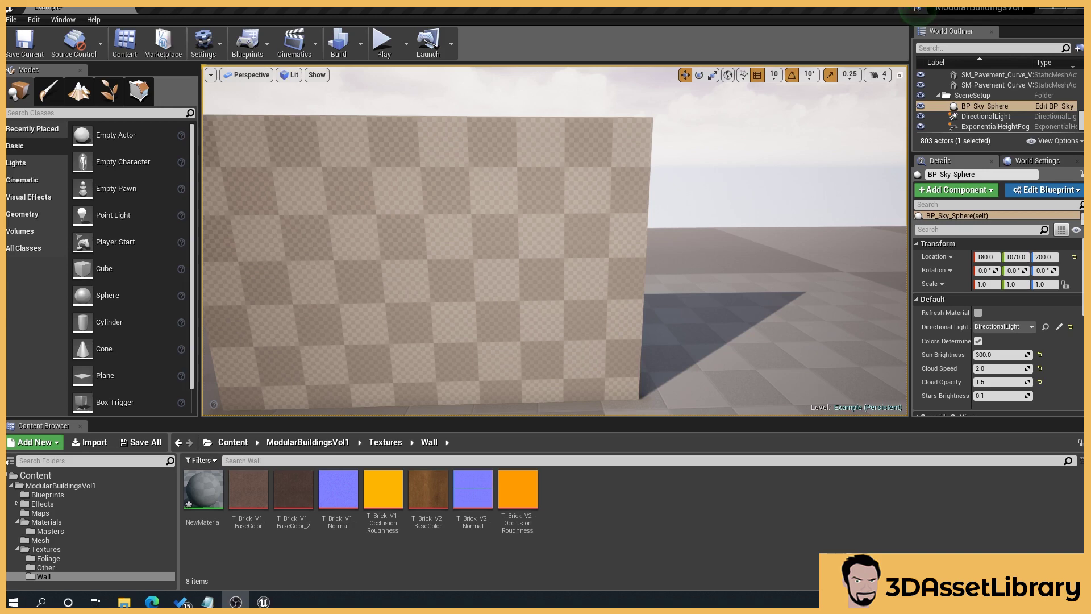
- Examine the checkered wall in the level and the T_Brick_V2 base color, normal and occlusion-roughness-metallic textures
{"action": "left_click_drag", "start_coordinate": [664, 284], "coordinate": [642, 310]}
{"action": "left_click_drag", "start_coordinate": [500, 236], "coordinate": [486, 279]}
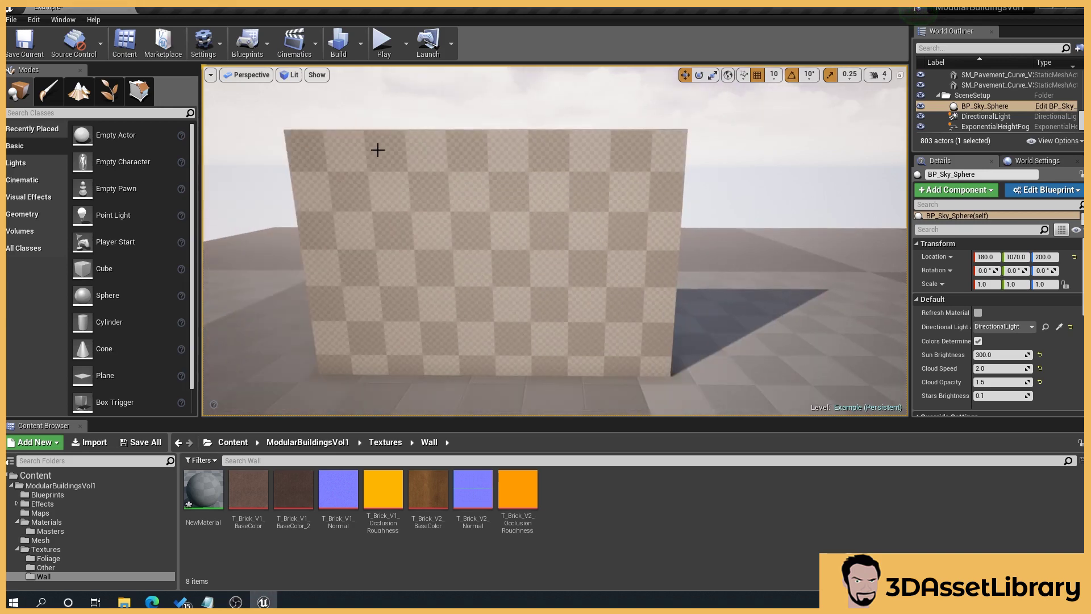
{"action": "left_click", "coordinate": [418, 217]}
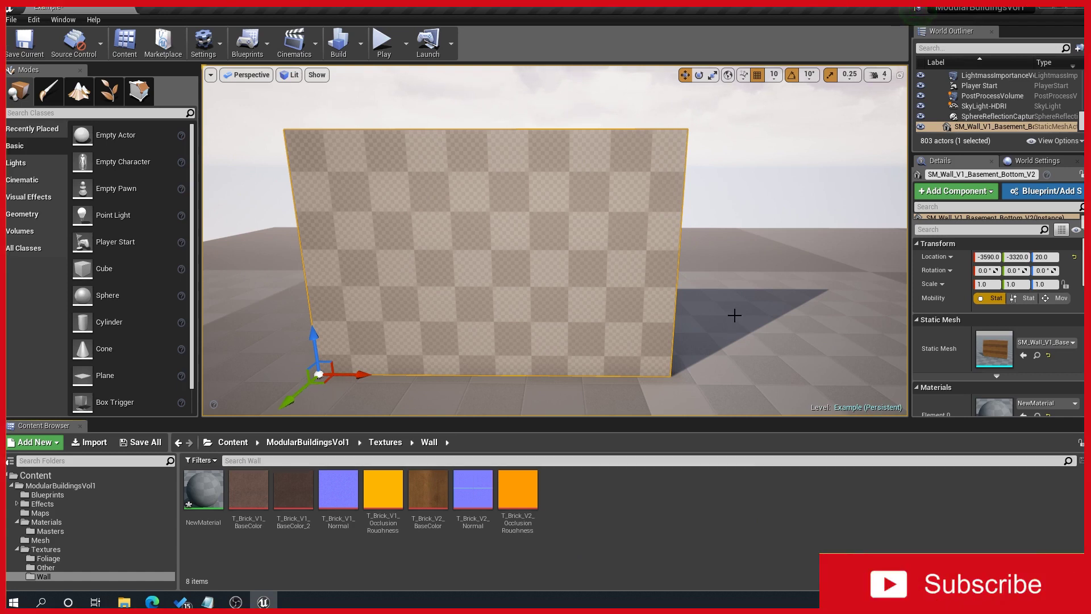
{"action": "left_click", "coordinate": [722, 186]}
{"action": "left_click_drag", "start_coordinate": [725, 295], "coordinate": [719, 278]}
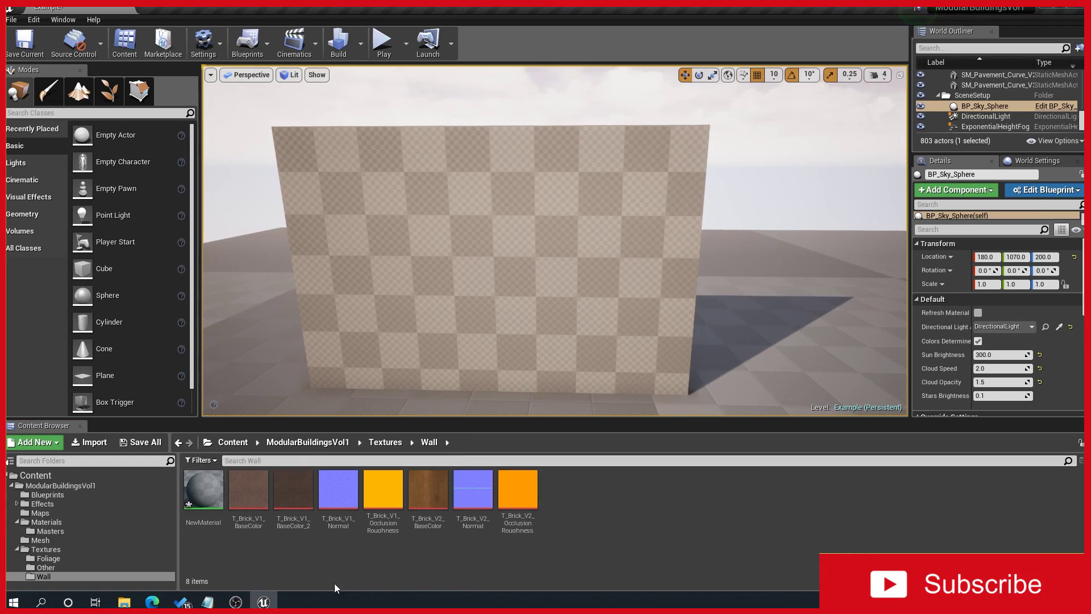
{"action": "left_click", "coordinate": [414, 495]}
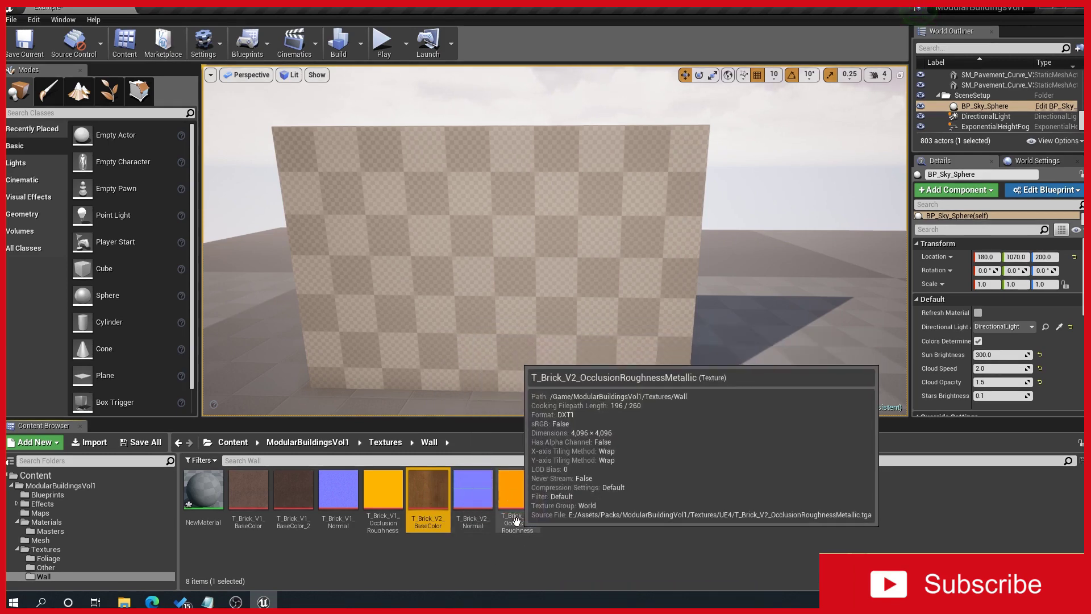
{"action": "left_click", "coordinate": [518, 497]}
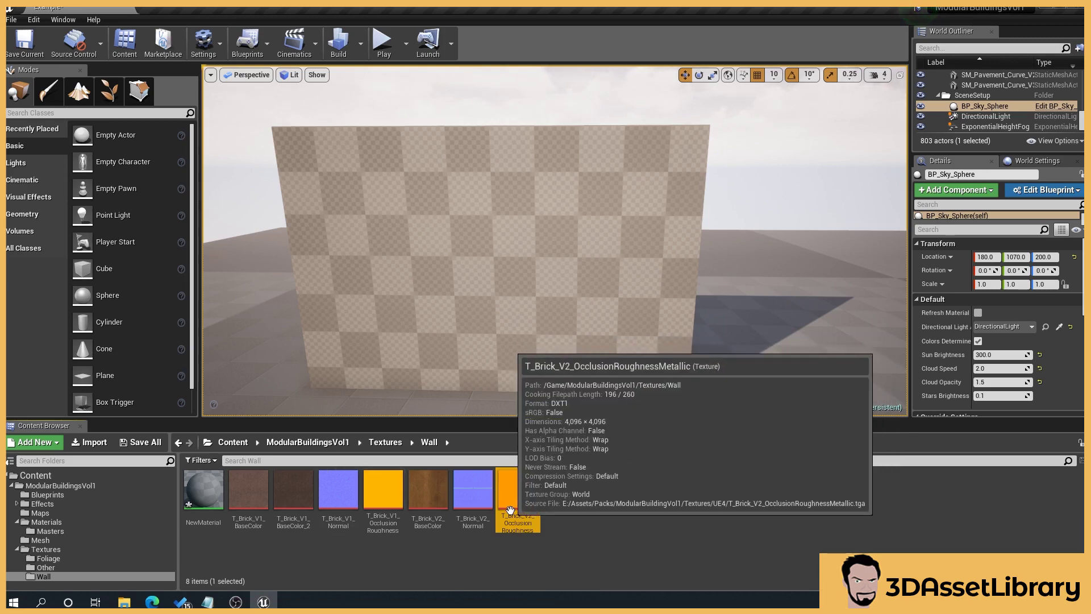
{"action": "left_click", "coordinate": [430, 514]}
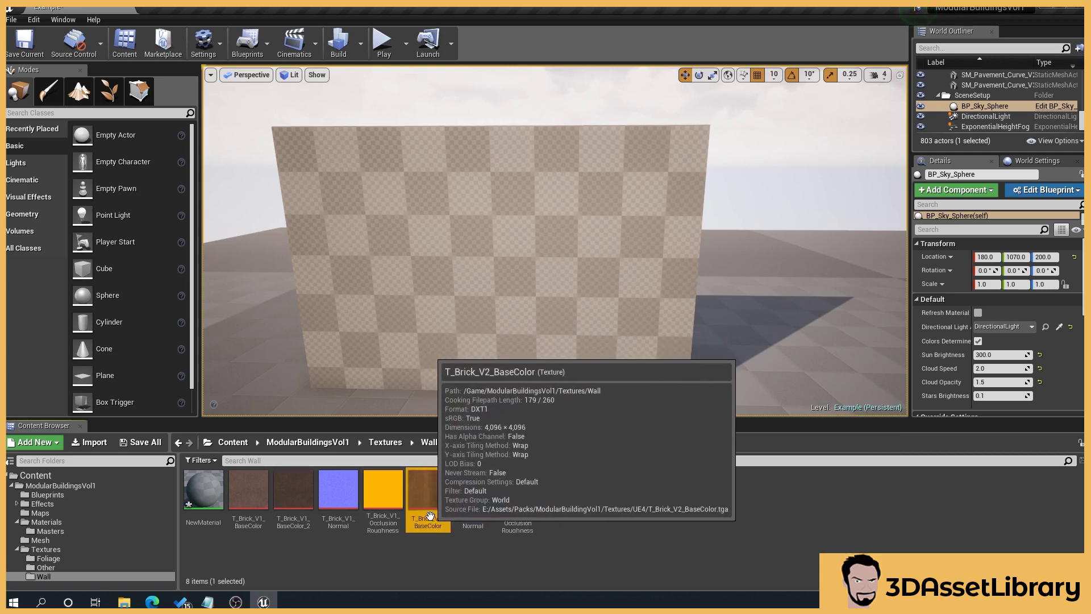
{"action": "left_click", "coordinate": [469, 490]}
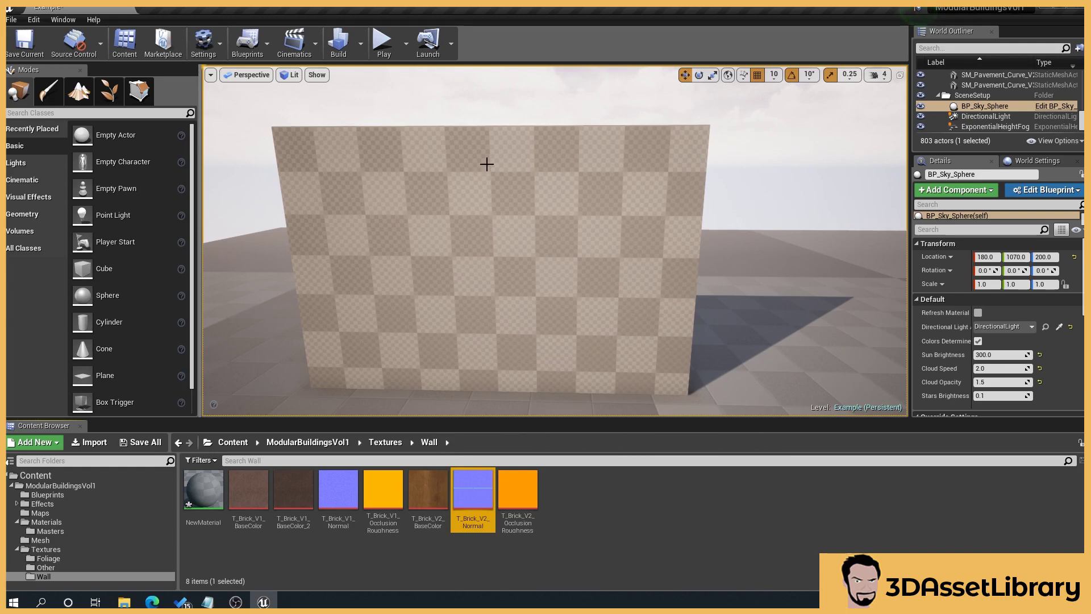
{"action": "left_click_drag", "start_coordinate": [499, 250], "coordinate": [515, 280]}
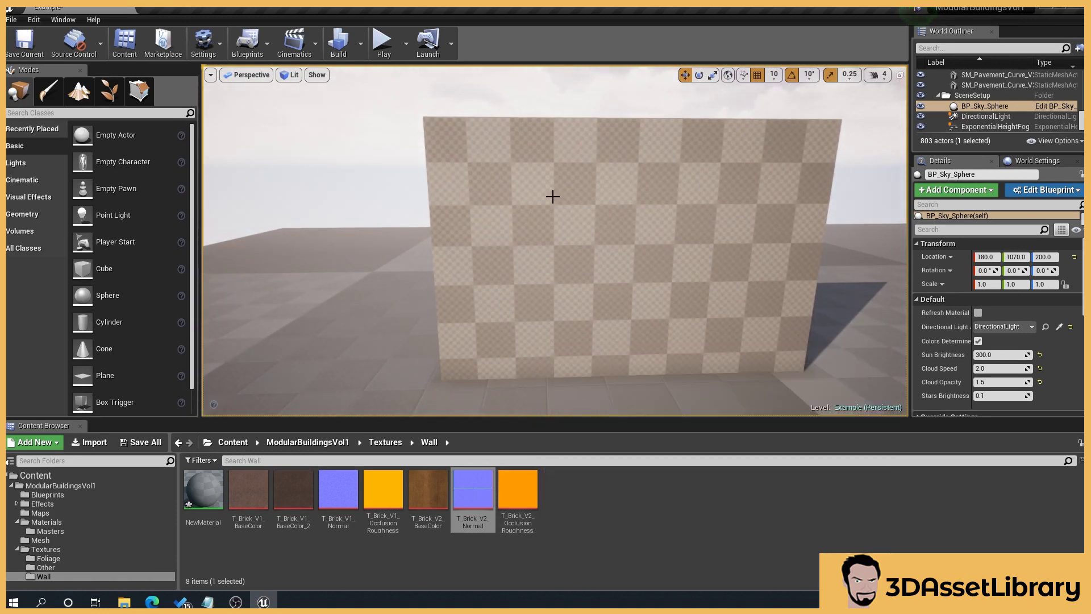
{"action": "left_click_drag", "start_coordinate": [569, 216], "coordinate": [570, 227]}
{"action": "mouse_move", "coordinate": [584, 298]}
{"action": "left_mouse_down"}
{"action": "mouse_move", "coordinate": [590, 287]}
{"action": "mouse_move", "coordinate": [584, 299]}
{"action": "left_mouse_up"}
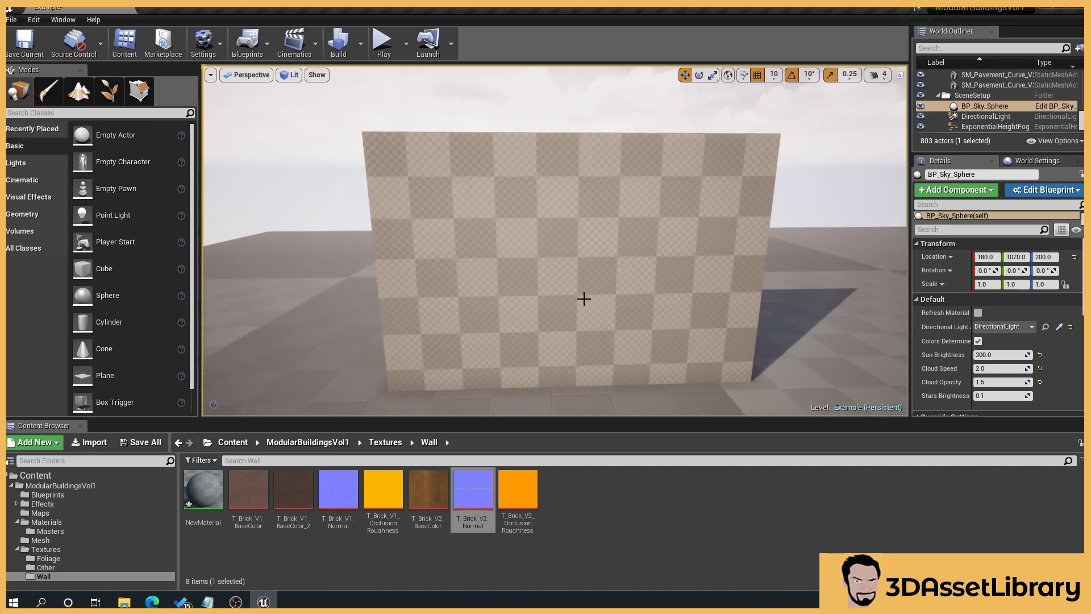
{"action": "left_click", "coordinate": [517, 499]}
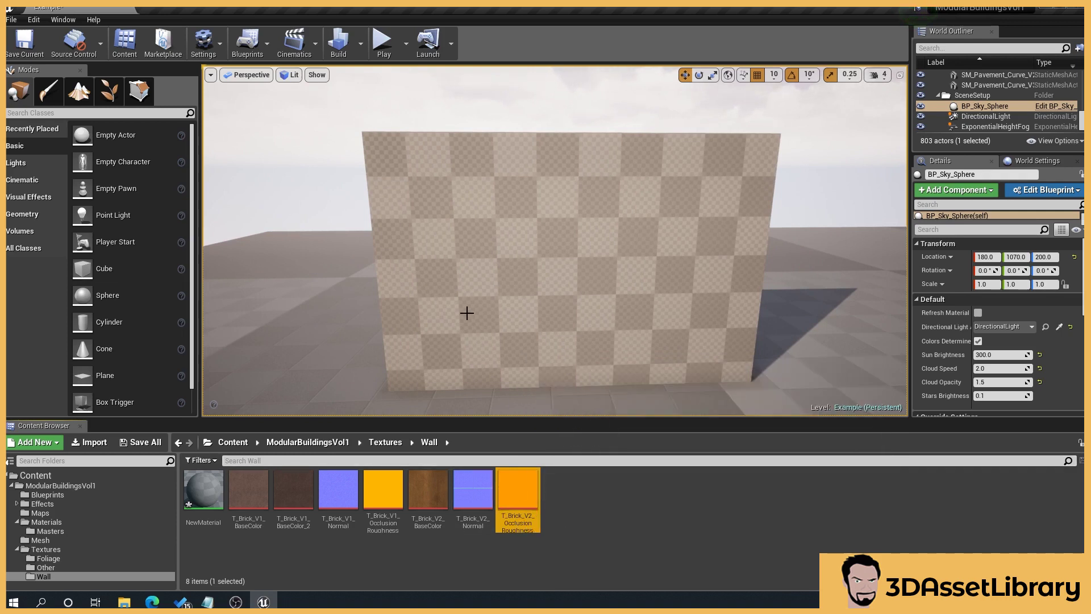
{"action": "mouse_move", "coordinate": [512, 341]}
{"action": "left_mouse_down"}
{"action": "mouse_move", "coordinate": [497, 318]}
{"action": "mouse_move", "coordinate": [516, 312]}
{"action": "mouse_move", "coordinate": [520, 324]}
{"action": "left_mouse_up"}
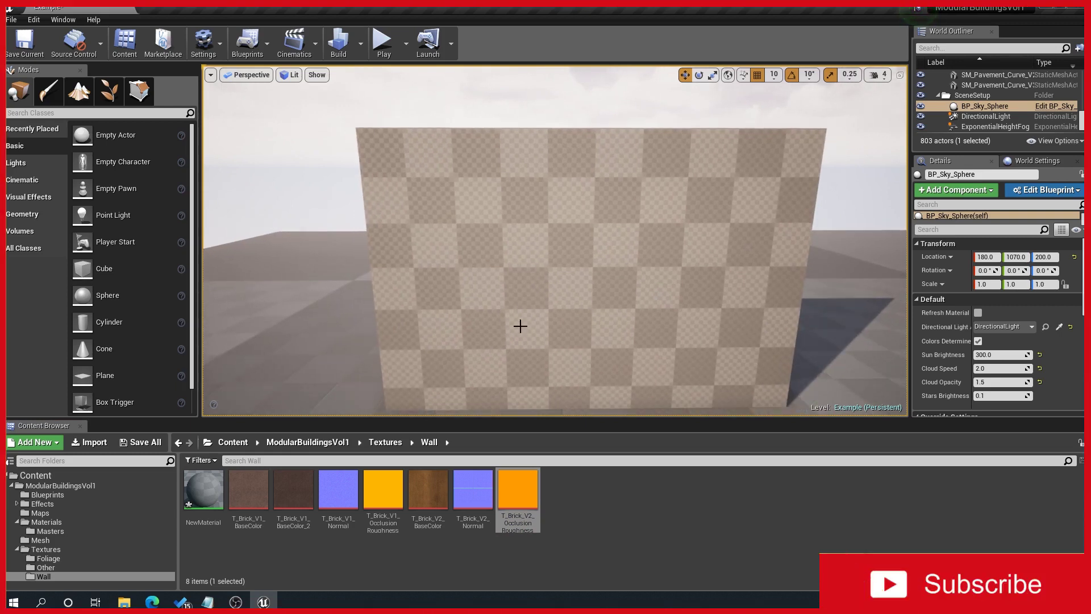
{"action": "right_click_drag", "start_coordinate": [551, 326], "coordinate": [561, 342]}
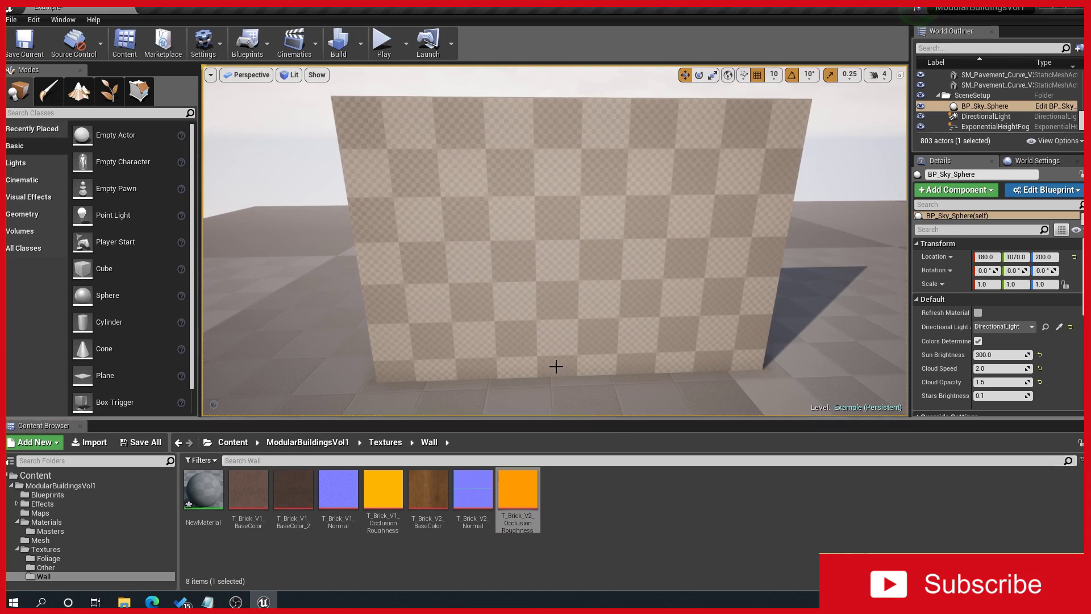
{"action": "left_click_drag", "start_coordinate": [470, 209], "coordinate": [467, 283]}
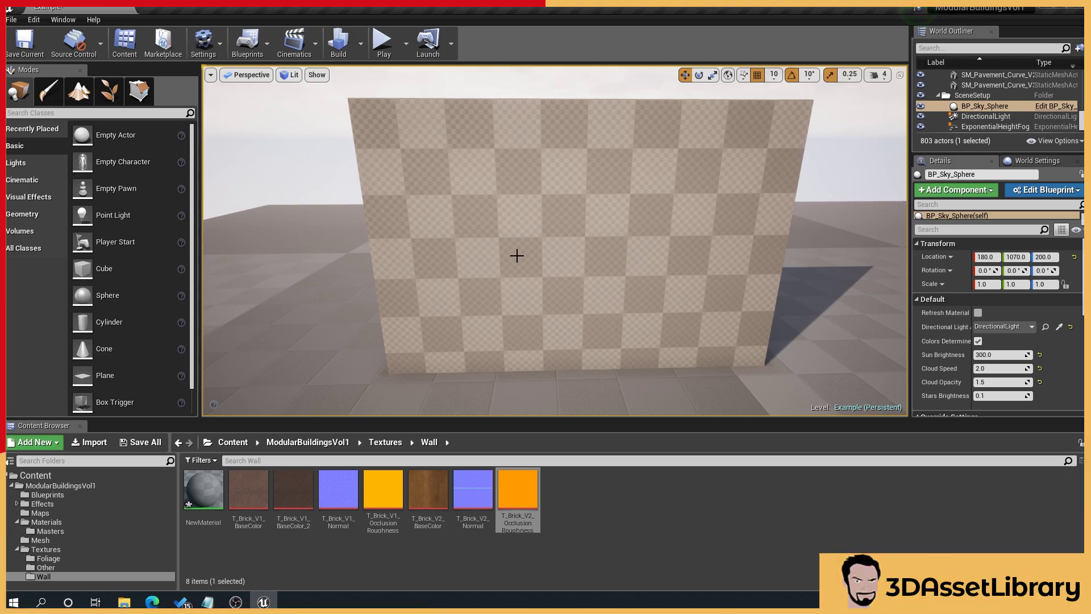
{"action": "mouse_move", "coordinate": [458, 192]}
{"action": "left_mouse_down"}
{"action": "mouse_move", "coordinate": [454, 177]}
{"action": "mouse_move", "coordinate": [465, 191]}
{"action": "left_mouse_up"}
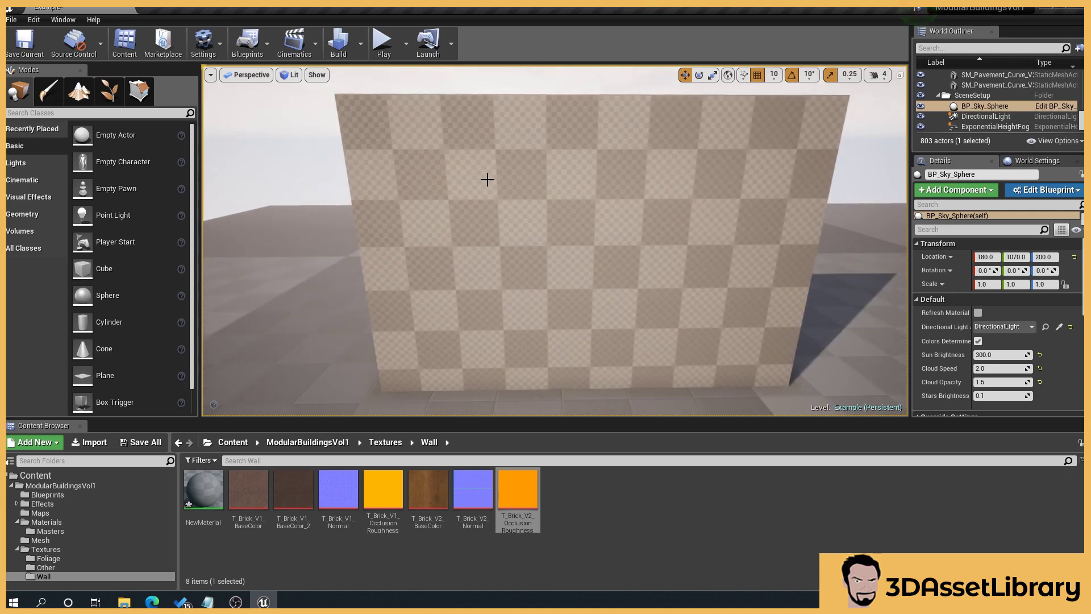
{"action": "left_click_drag", "start_coordinate": [469, 239], "coordinate": [471, 239]}
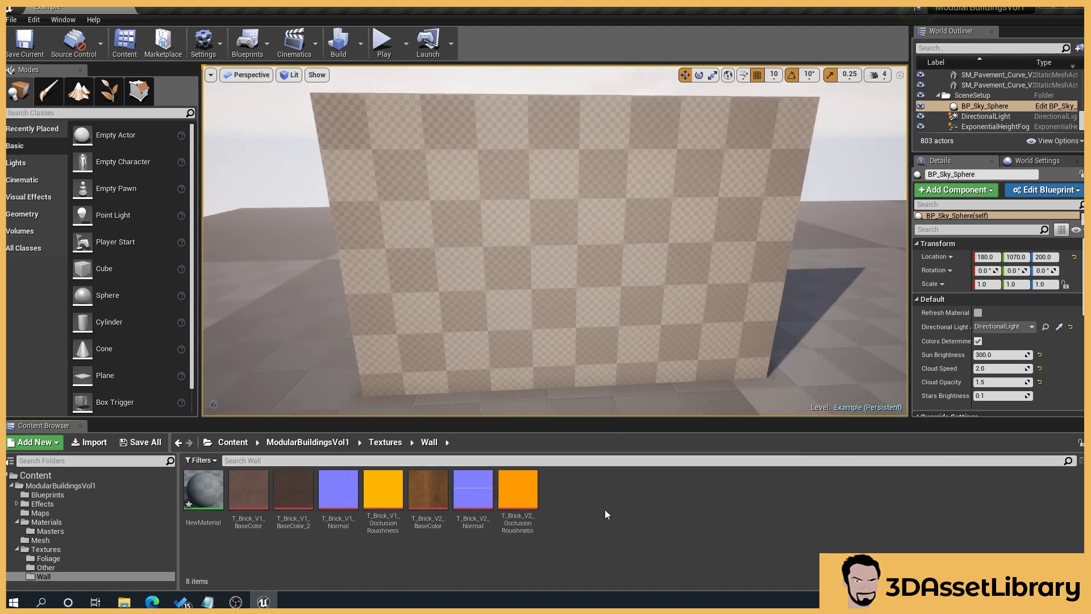
- Create a material named M_Tile in the Wall textures folder and apply it to the checkered wall
{"action": "right_click", "coordinate": [606, 514]}
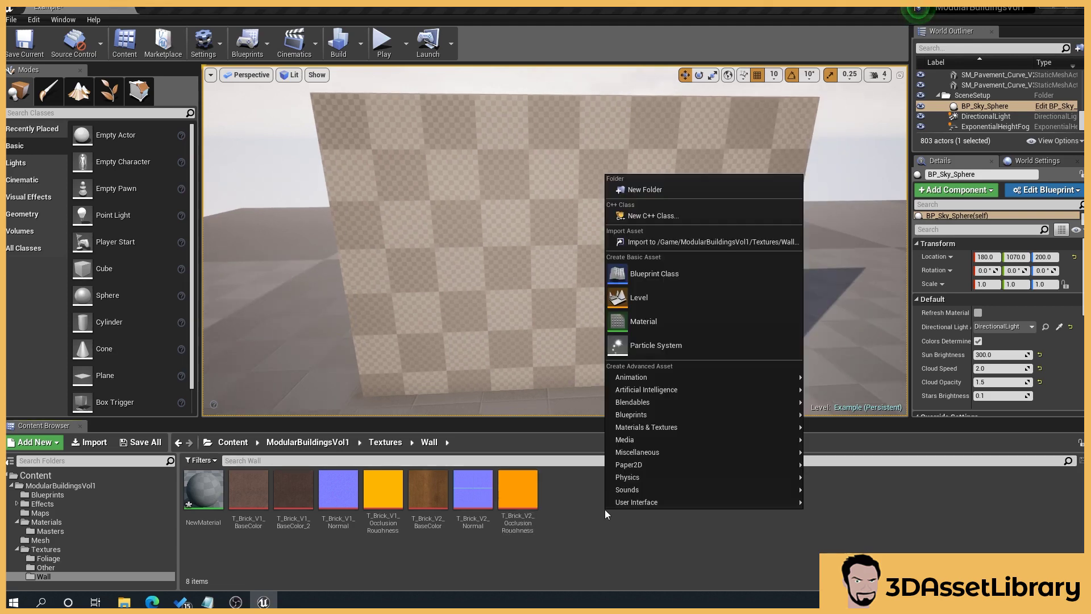
{"action": "left_click", "coordinate": [720, 322]}
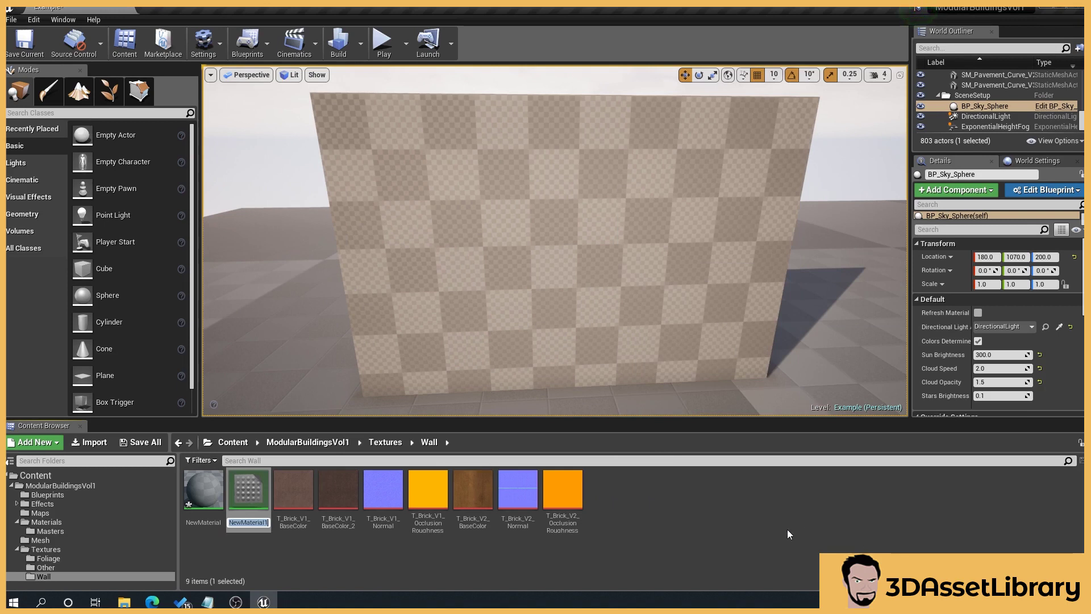
{"action": "type", "text": "M_Tile"}
{"action": "key", "text": "Return"}
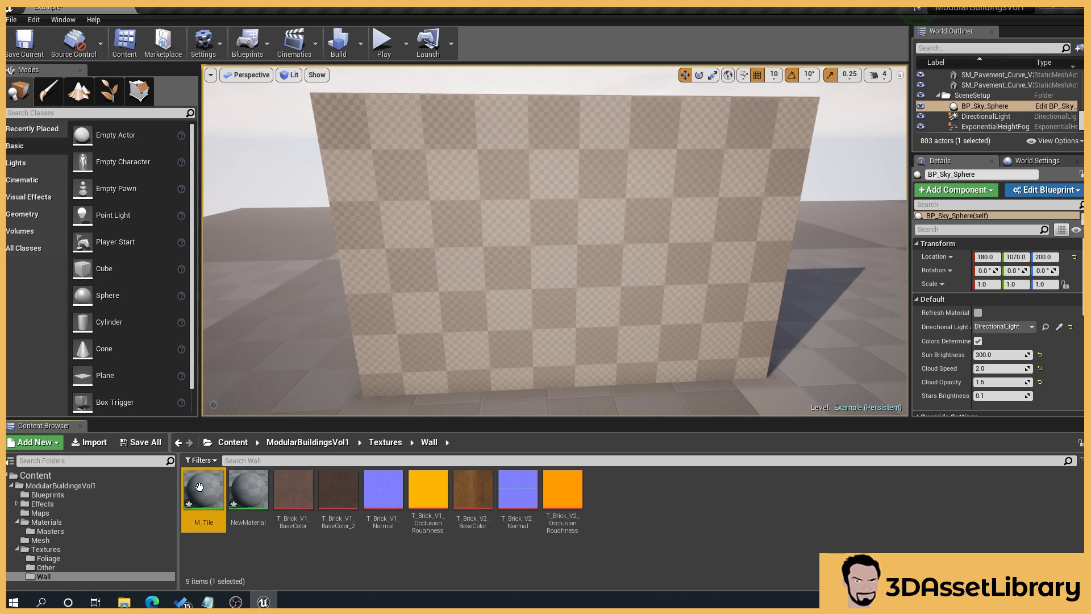
{"action": "left_click_drag", "start_coordinate": [199, 486], "coordinate": [591, 253]}
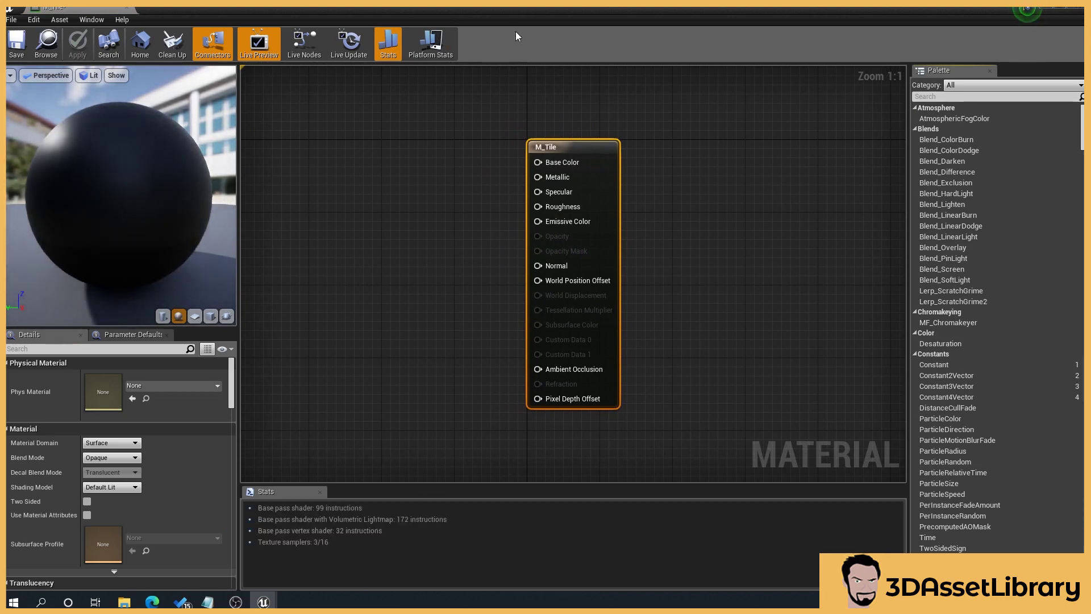
- Add the T_Brick_V2 BaseColor, Normal and OcclusionRoughnessMetallic textures to the M_Tile material graph as texture samples
{"action": "left_click_drag", "start_coordinate": [513, 11], "coordinate": [913, 38]}
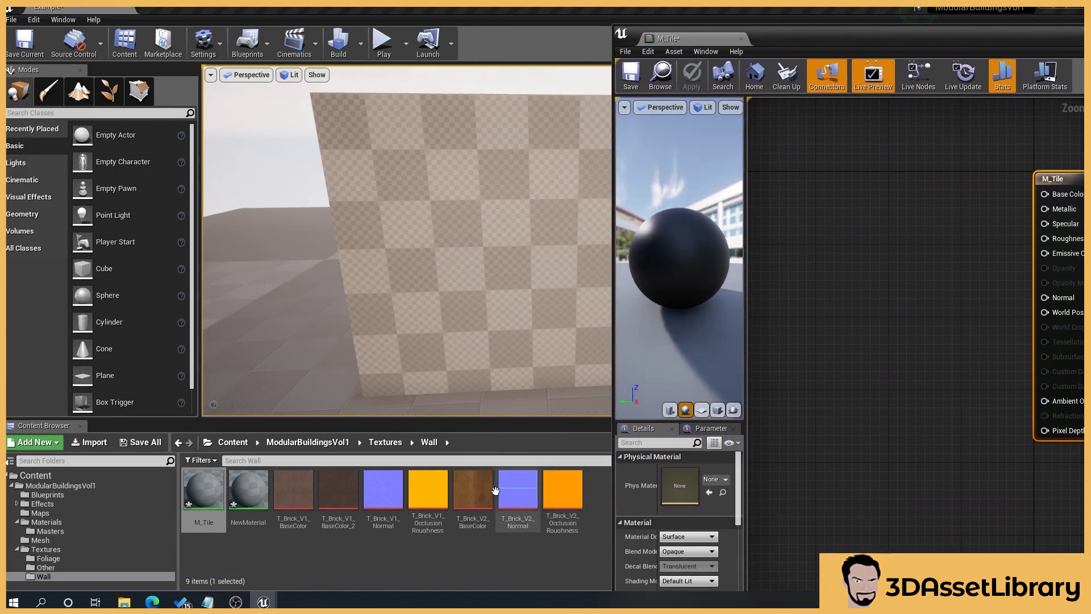
{"action": "left_click", "coordinate": [473, 489]}
{"action": "left_click", "coordinate": [562, 488], "text": "shift"}
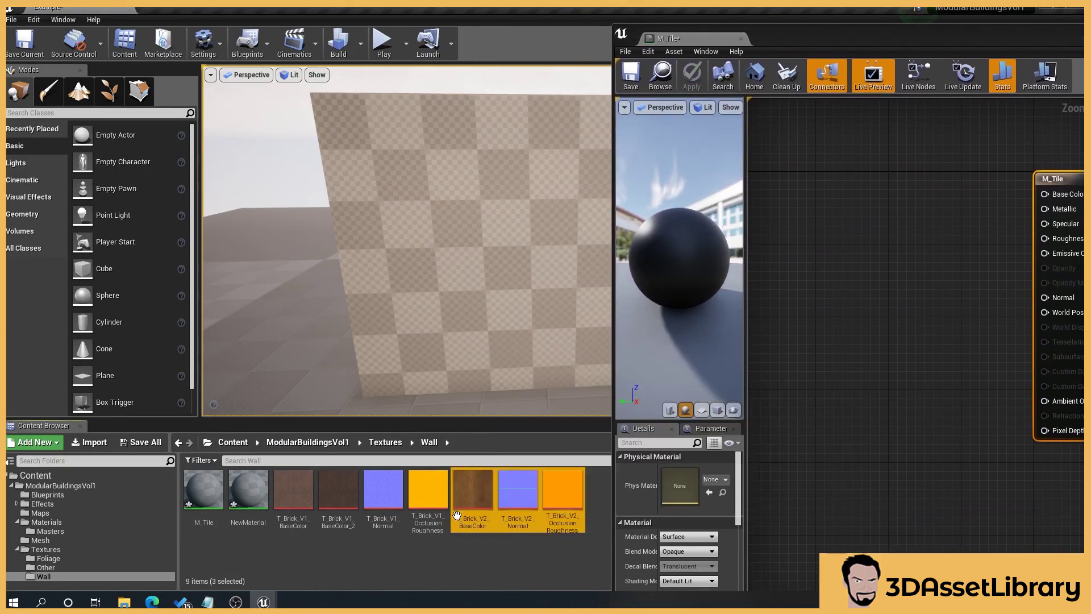
{"action": "left_click_drag", "start_coordinate": [456, 514], "coordinate": [867, 265]}
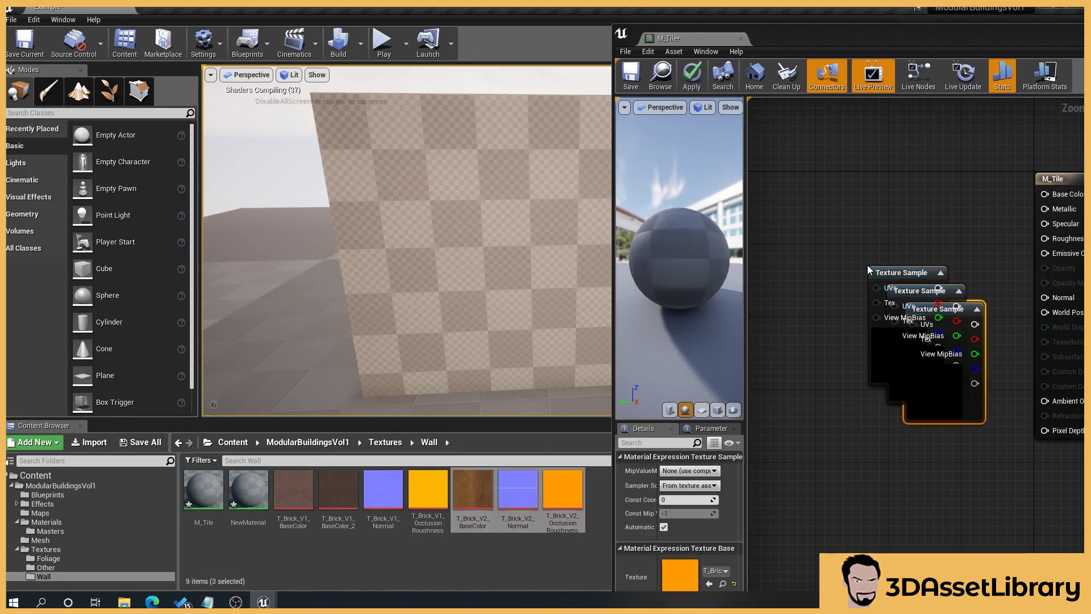
{"action": "double_click", "coordinate": [942, 36]}
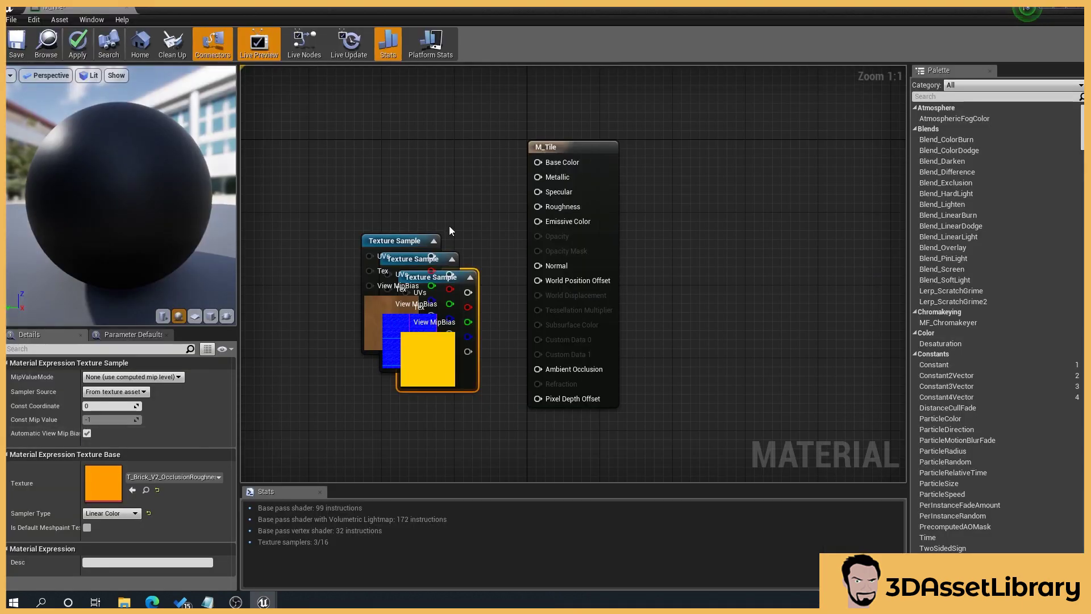
- Arrange the three overlapping texture samples in a column: base color above, normal in the middle, occlusion-roughness-metallic below
{"action": "right_click_drag", "start_coordinate": [449, 232], "coordinate": [534, 268]}
{"action": "left_click_drag", "start_coordinate": [474, 274], "coordinate": [450, 119]}
{"action": "right_click_drag", "start_coordinate": [486, 213], "coordinate": [519, 119]}
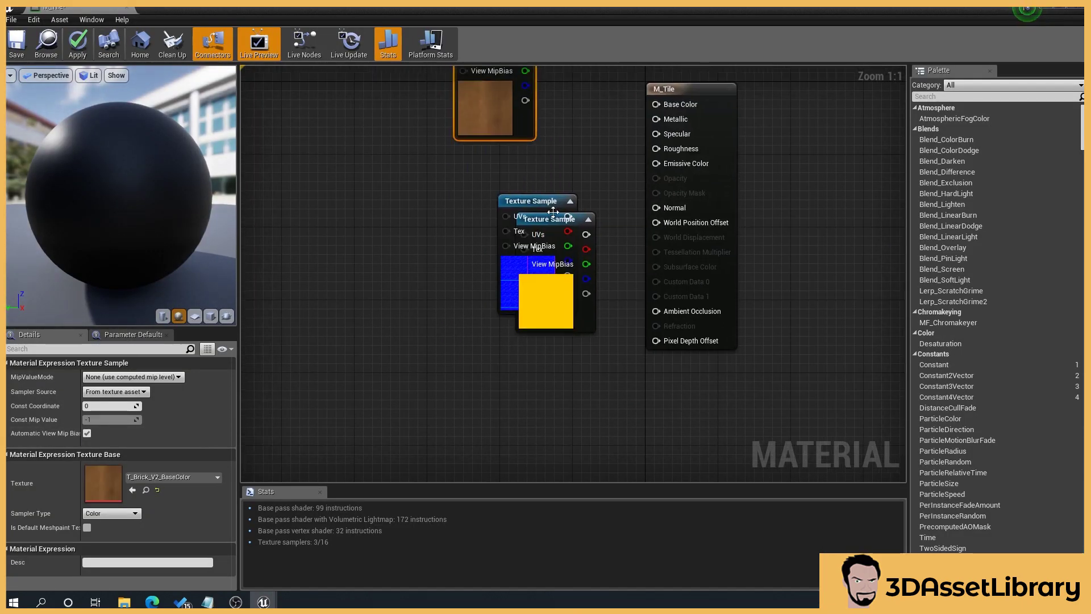
{"action": "left_click_drag", "start_coordinate": [552, 211], "coordinate": [492, 356]}
{"action": "left_click_drag", "start_coordinate": [539, 256], "coordinate": [497, 227]}
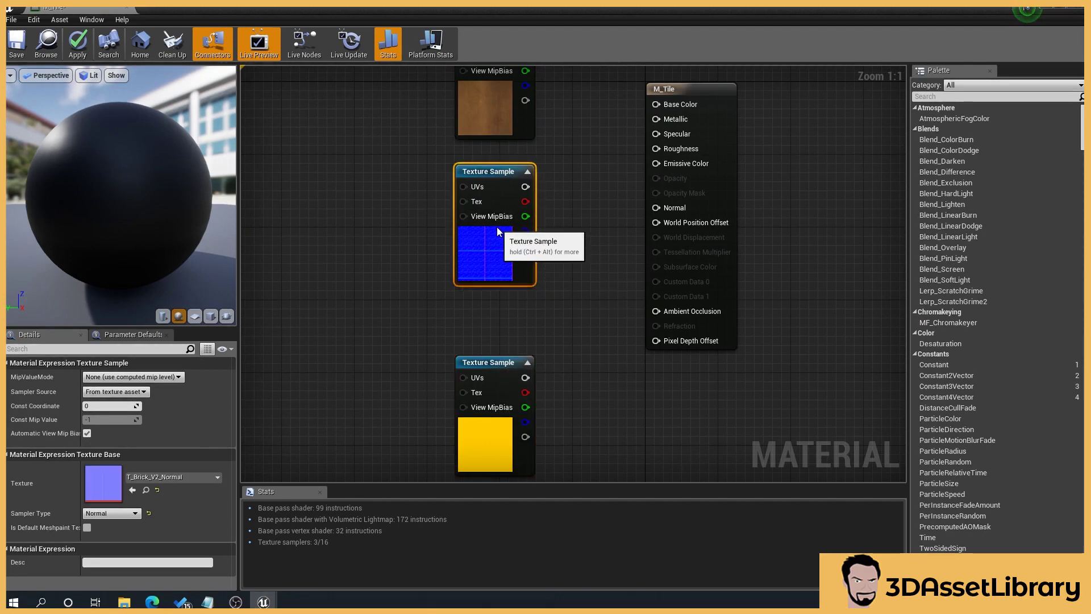
{"action": "left_click_drag", "start_coordinate": [499, 364], "coordinate": [498, 318]}
{"action": "right_click_drag", "start_coordinate": [572, 251], "coordinate": [568, 272]}
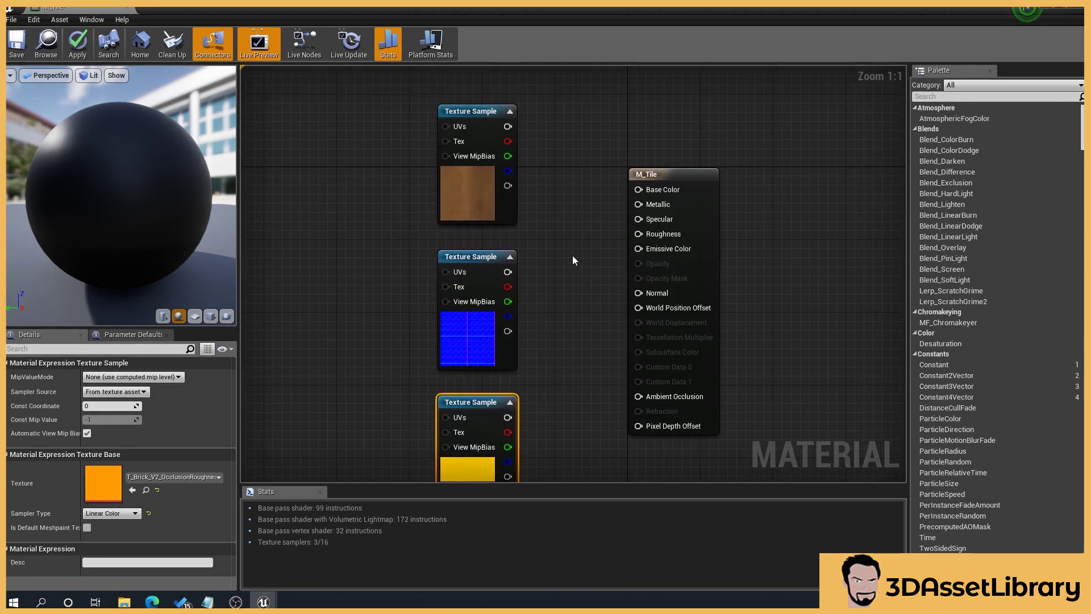
- Connect the base color sample's RGB output to Base Color and the normal sample's RGB output to Normal
{"action": "left_click", "coordinate": [503, 126]}
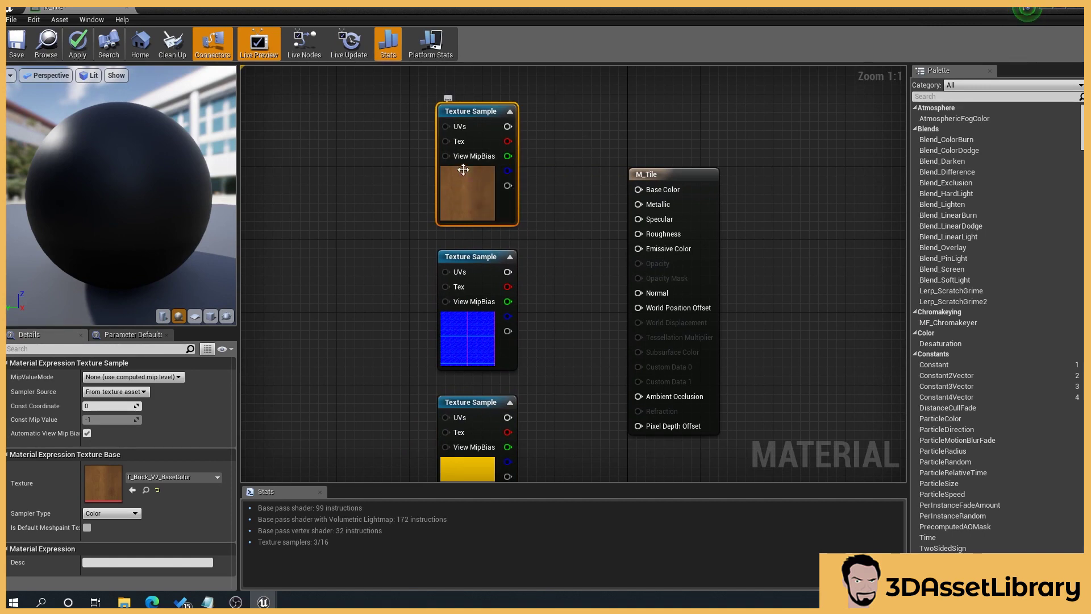
{"action": "left_click_drag", "start_coordinate": [508, 126], "coordinate": [638, 189]}
{"action": "right_click_drag", "start_coordinate": [570, 275], "coordinate": [569, 251]}
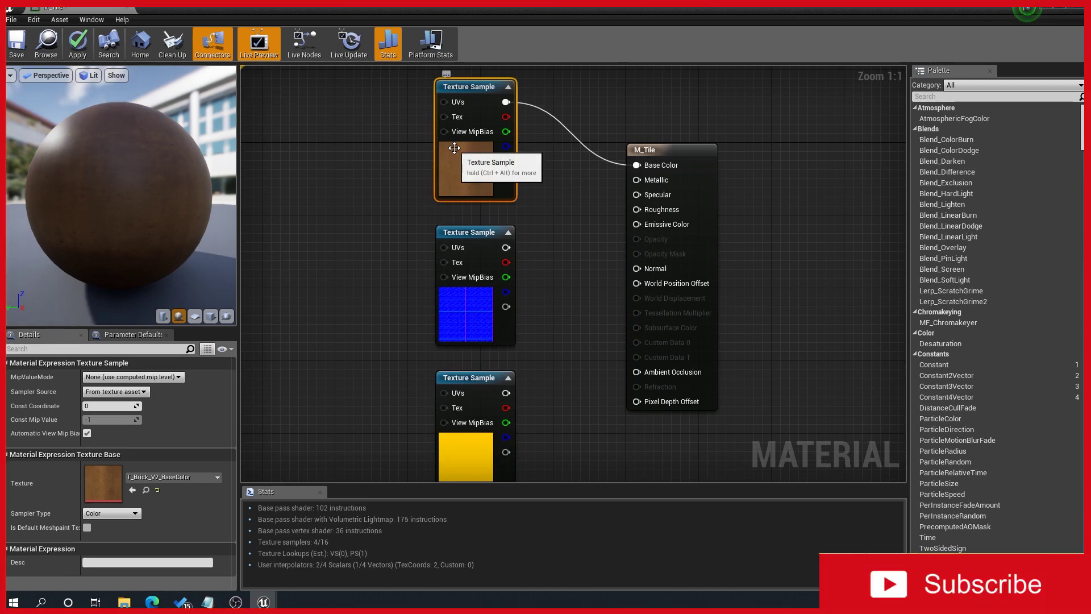
{"action": "left_click", "coordinate": [469, 275]}
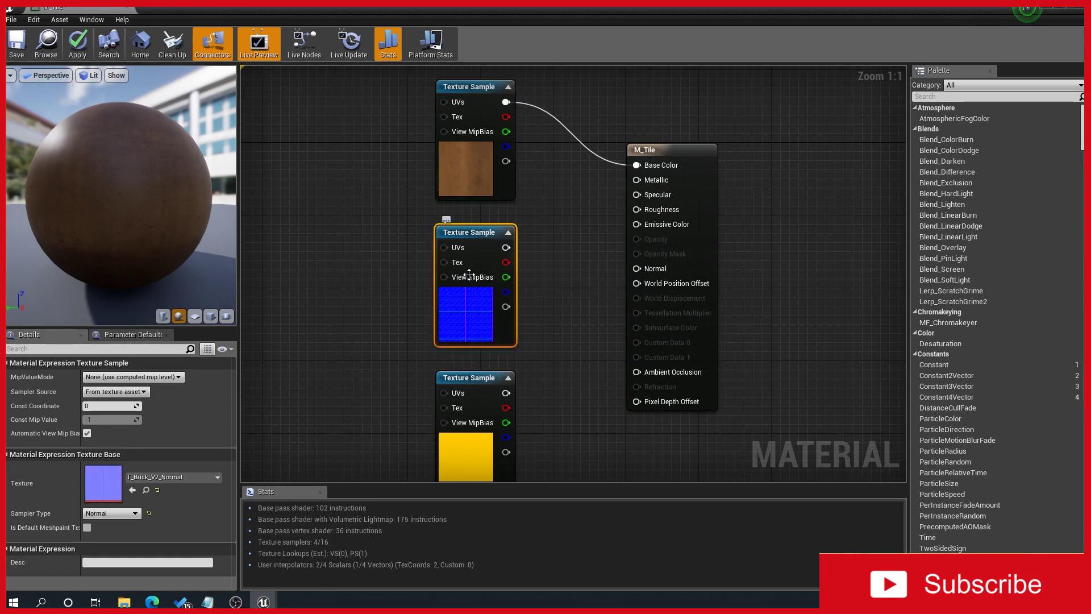
{"action": "left_click_drag", "start_coordinate": [505, 247], "coordinate": [637, 268]}
- Connect the OcclusionRoughnessMetallic sample's red channel to Ambient Occlusion, green to Roughness and blue to Metallic
{"action": "mouse_move", "coordinate": [539, 383]}
{"action": "right_mouse_down"}
{"action": "mouse_move", "coordinate": [533, 356]}
{"action": "mouse_move", "coordinate": [550, 333]}
{"action": "mouse_move", "coordinate": [521, 380]}
{"action": "right_mouse_up"}
{"action": "left_click", "coordinate": [462, 377]}
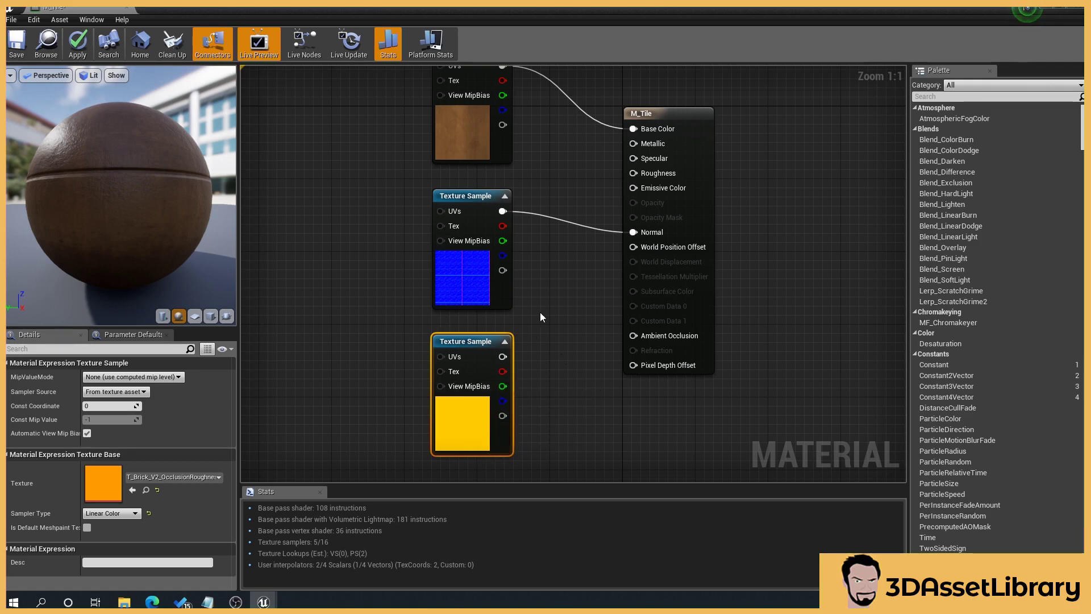
{"action": "left_click_drag", "start_coordinate": [502, 371], "coordinate": [633, 335]}
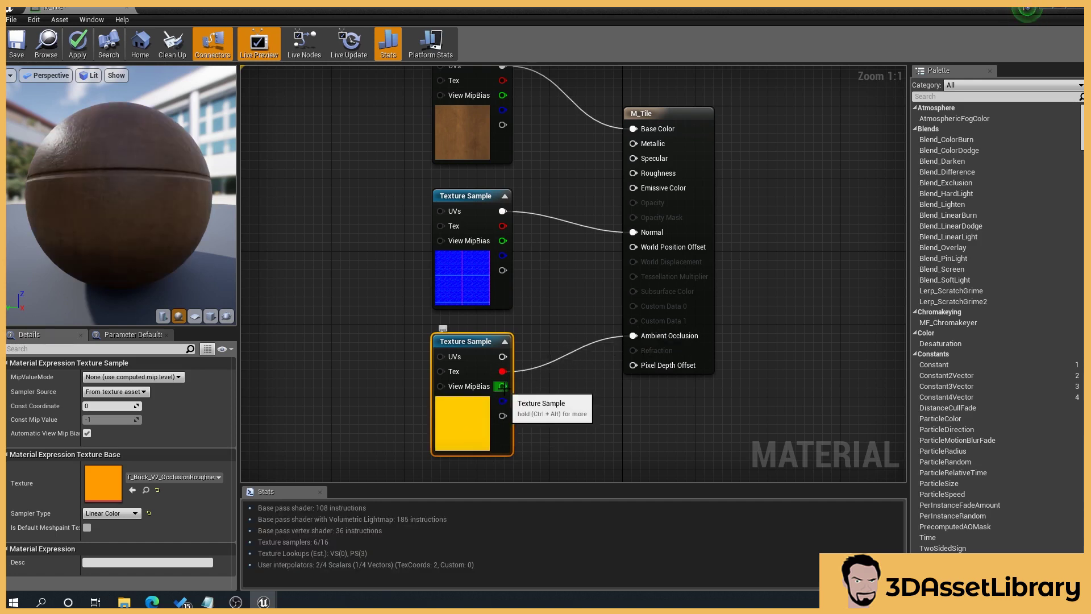
{"action": "mouse_move", "coordinate": [503, 387]}
{"action": "left_mouse_down"}
{"action": "mouse_move", "coordinate": [634, 173]}
{"action": "mouse_move", "coordinate": [616, 161]}
{"action": "mouse_move", "coordinate": [502, 401]}
{"action": "left_mouse_up"}
- Inspect the material on the preview sphere, save M_Tile, and move its editor window aside to reveal the wall
{"action": "left_click_drag", "start_coordinate": [117, 163], "coordinate": [130, 104]}
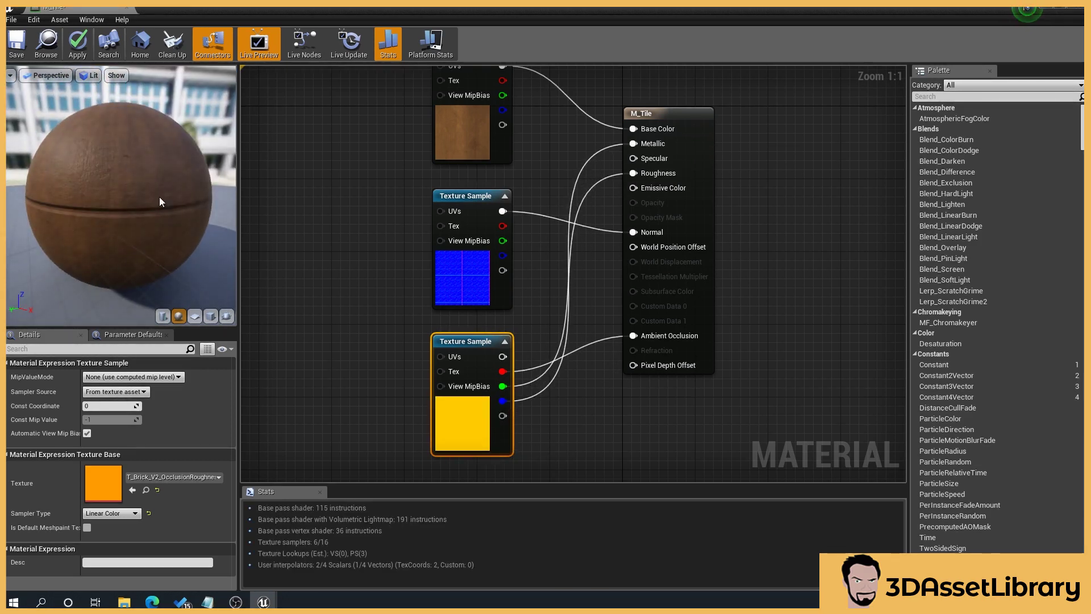
{"action": "mouse_move", "coordinate": [160, 202]}
{"action": "left_mouse_down"}
{"action": "mouse_move", "coordinate": [149, 190]}
{"action": "mouse_move", "coordinate": [133, 198]}
{"action": "mouse_move", "coordinate": [145, 196]}
{"action": "left_mouse_up"}
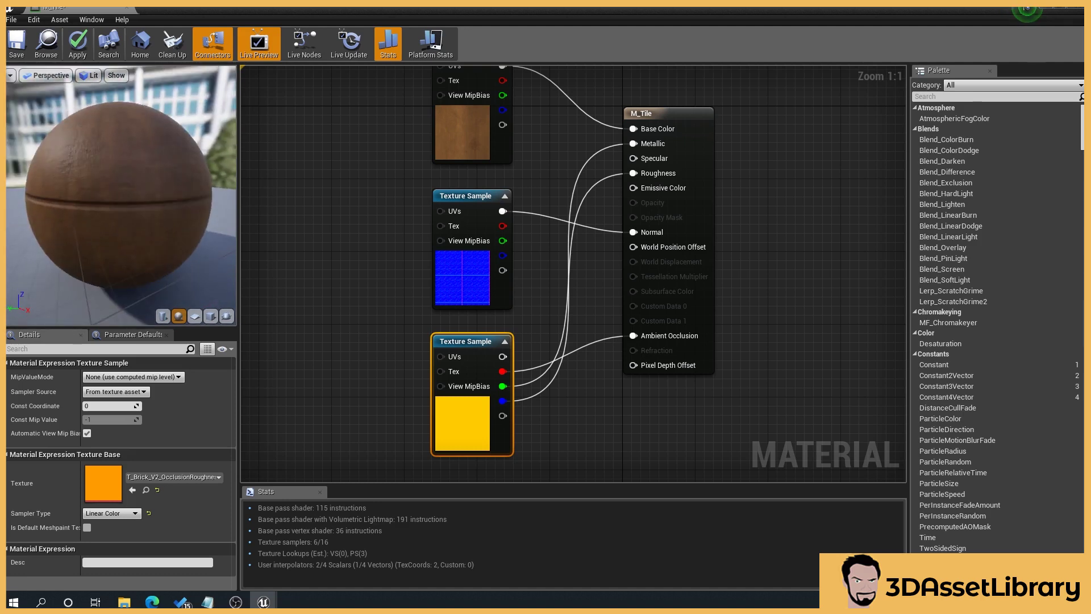
{"action": "key", "text": "ctrl+s"}
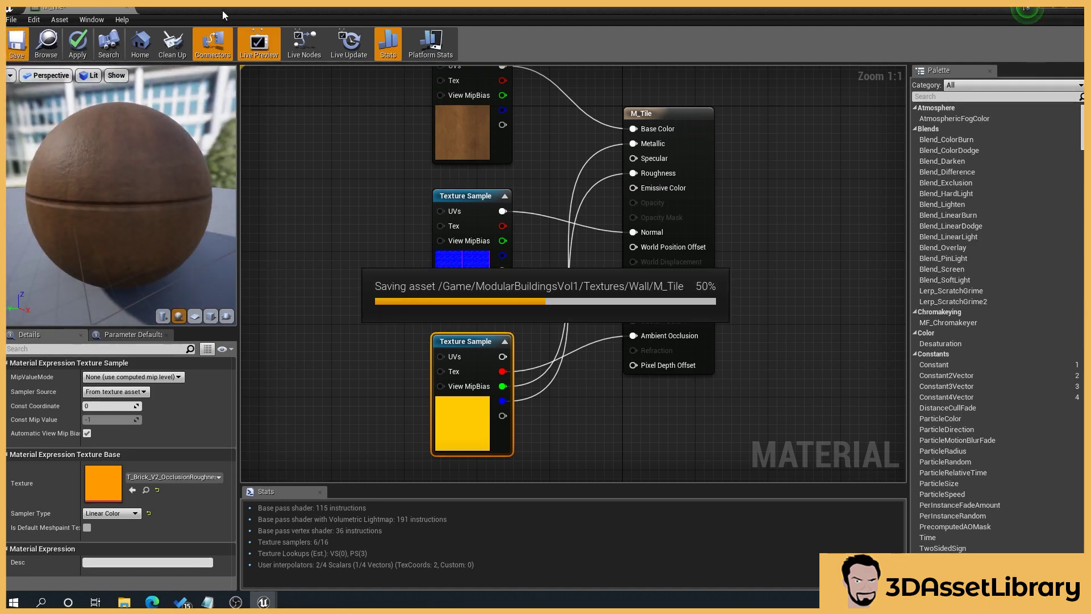
{"action": "left_click_drag", "start_coordinate": [222, 8], "coordinate": [738, 278]}
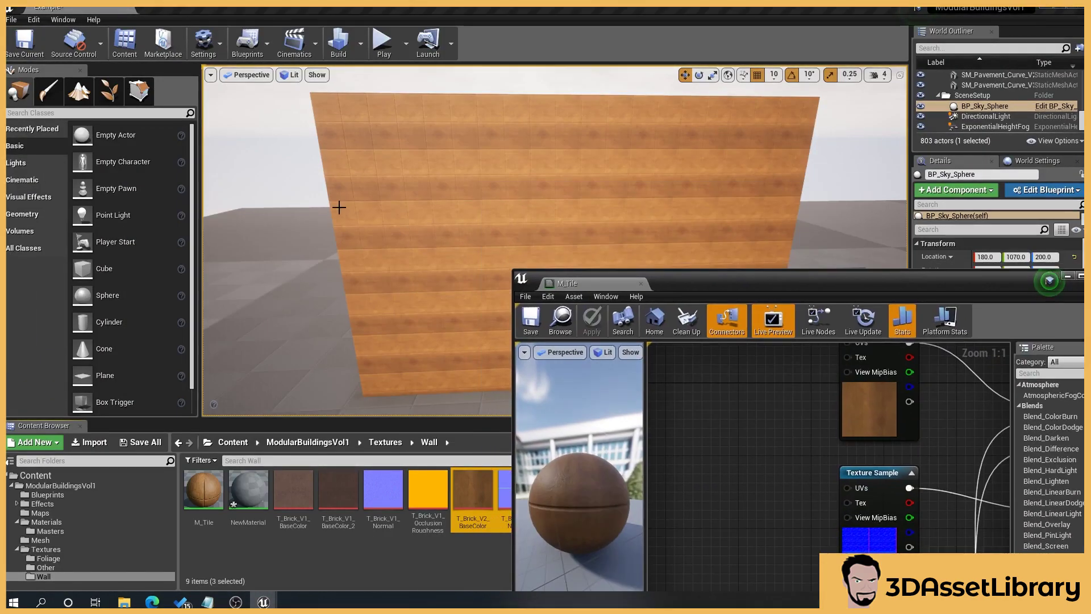
- Select the tiled wall mesh in the level and frame it to inspect how the material repeats
{"action": "scroll", "coordinate": [313, 254], "scroll_direction": "up", "scroll_amount": 4}
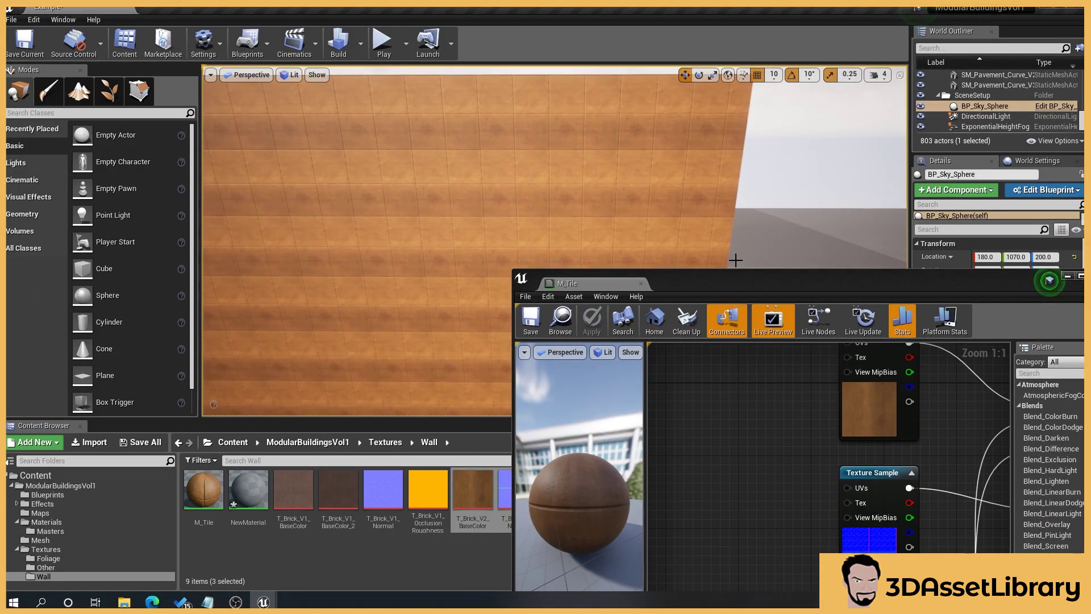
{"action": "mouse_move", "coordinate": [735, 260]}
{"action": "right_mouse_down"}
{"action": "mouse_move", "coordinate": [722, 267]}
{"action": "mouse_move", "coordinate": [735, 250]}
{"action": "right_mouse_up"}
{"action": "left_click", "coordinate": [428, 185]}
{"action": "key", "text": "f"}
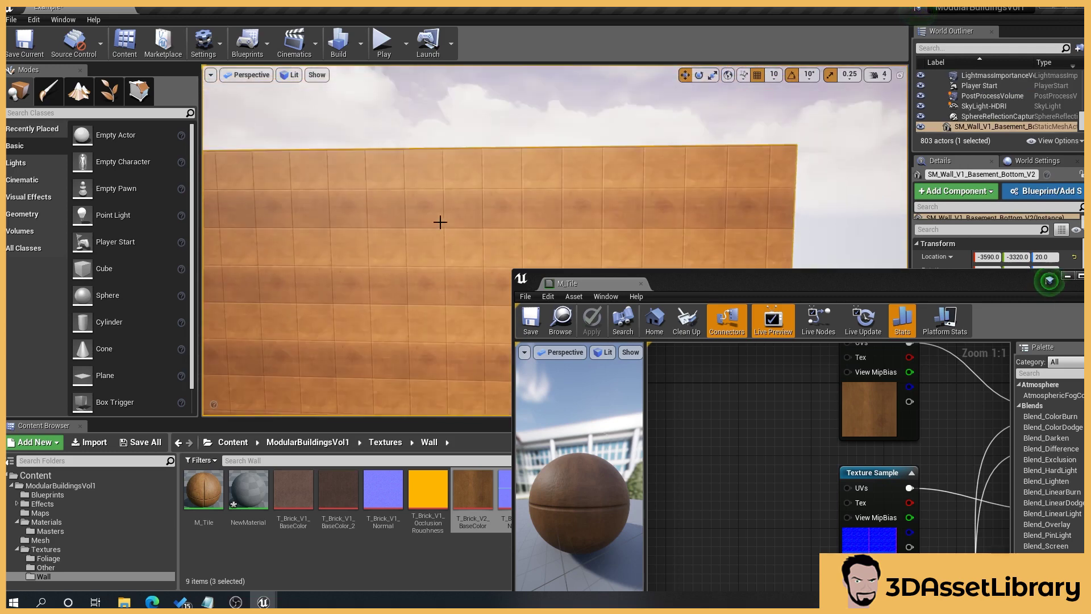
- Return to the full-size M_Tile graph and add a TextureCoordinate node in the empty area left of the texture samples
{"action": "double_click", "coordinate": [721, 287]}
{"action": "right_click_drag", "start_coordinate": [377, 247], "coordinate": [563, 391]}
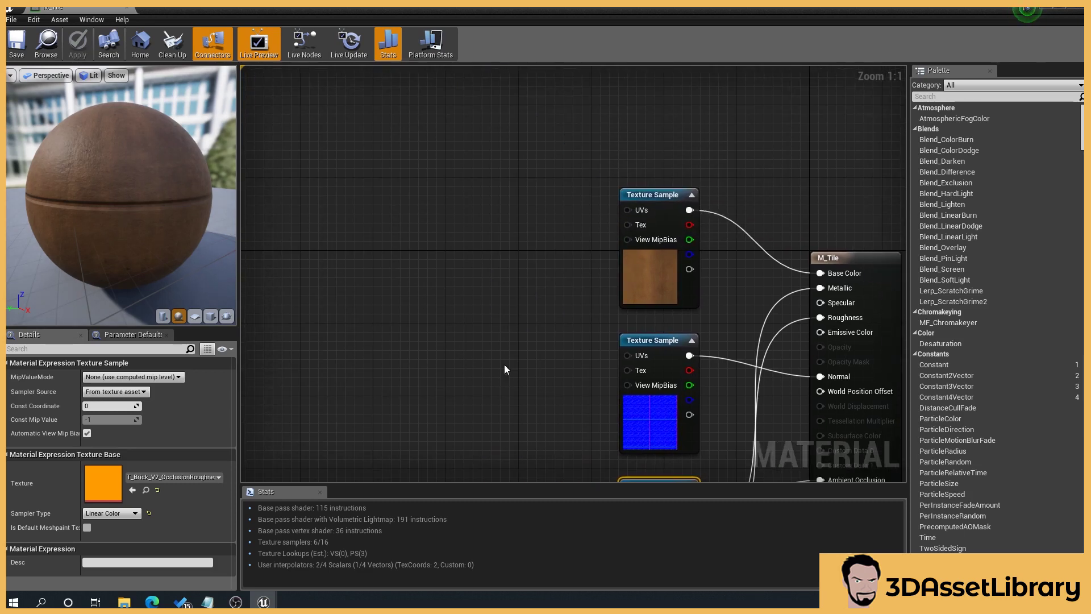
{"action": "right_click", "coordinate": [417, 310]}
{"action": "type", "text": "text"}
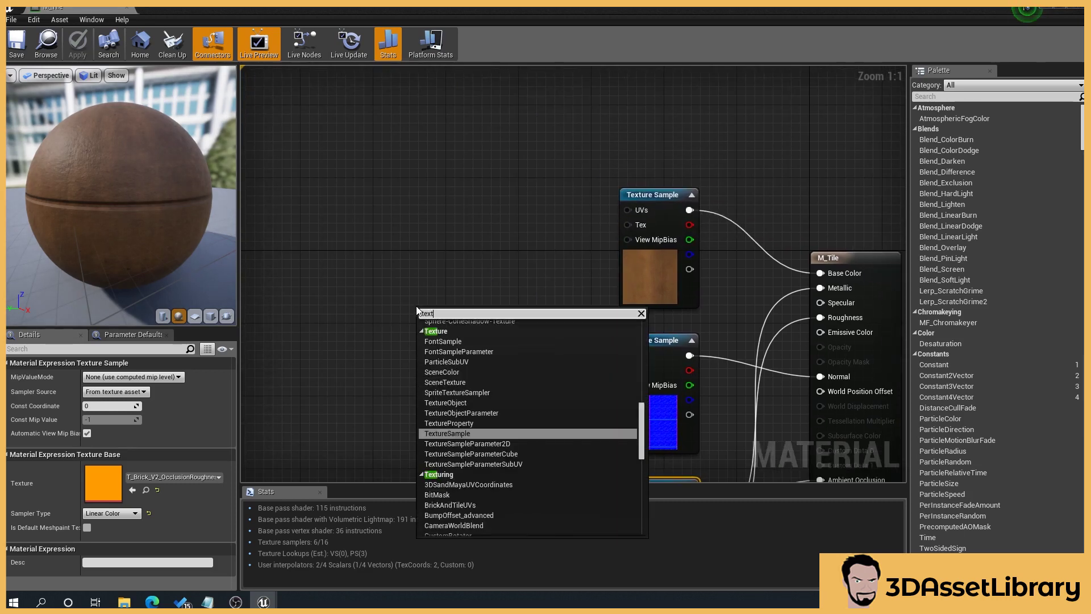
{"action": "type", "text": "ureco"}
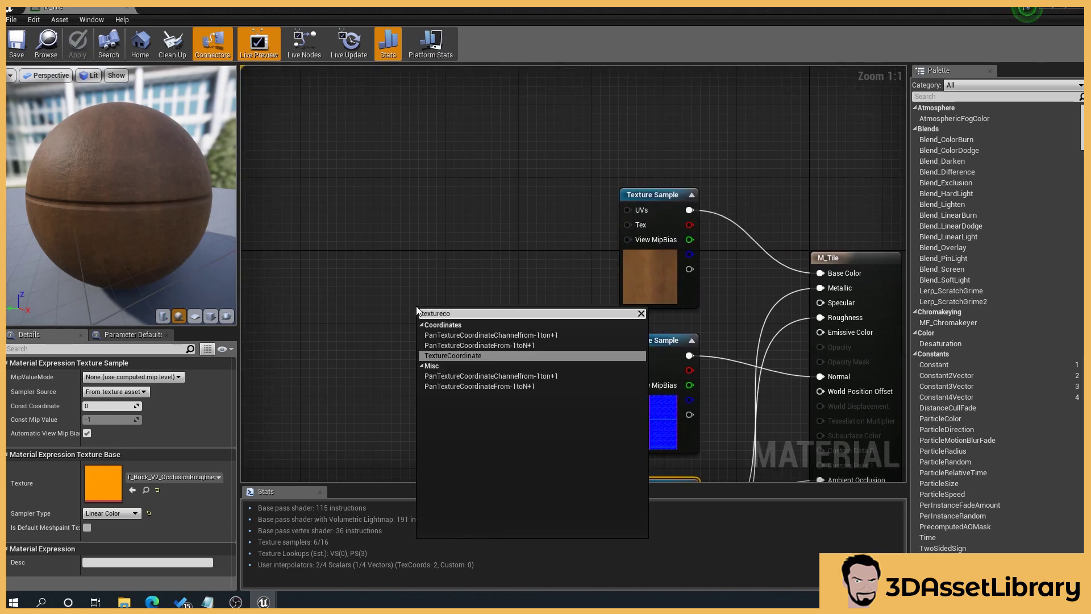
{"action": "left_click", "coordinate": [479, 356]}
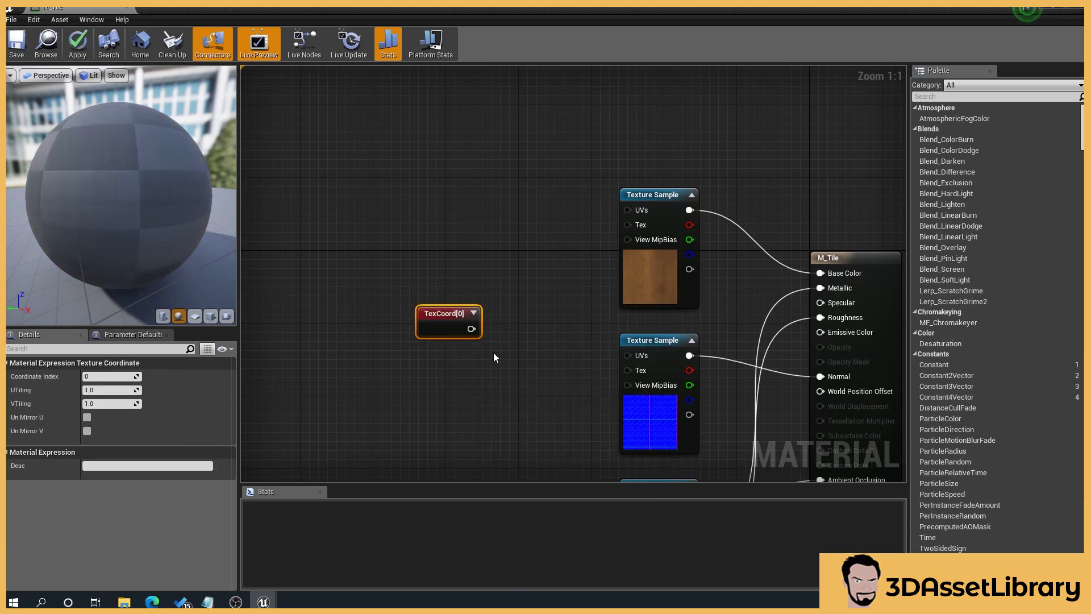
- Connect the texture coordinate output to the UVs inputs of the base color, normal and occlusion-roughness-metallic samples
{"action": "right_click_drag", "start_coordinate": [493, 357], "coordinate": [460, 344]}
{"action": "left_click_drag", "start_coordinate": [439, 315], "coordinate": [598, 196]}
{"action": "right_click_drag", "start_coordinate": [546, 382], "coordinate": [511, 292]}
{"action": "left_click_drag", "start_coordinate": [410, 225], "coordinate": [564, 251]}
{"action": "right_click_drag", "start_coordinate": [509, 295], "coordinate": [483, 263]}
{"action": "left_click_drag", "start_coordinate": [377, 194], "coordinate": [527, 365]}
{"action": "right_click_drag", "start_coordinate": [424, 388], "coordinate": [488, 411]}
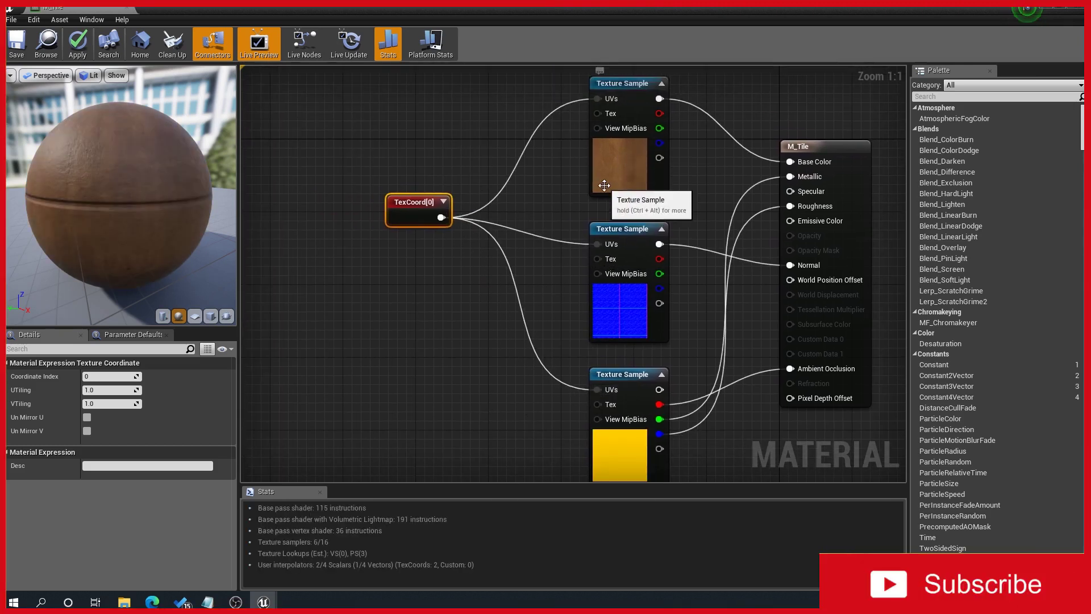
{"action": "right_click_drag", "start_coordinate": [360, 271], "coordinate": [380, 276]}
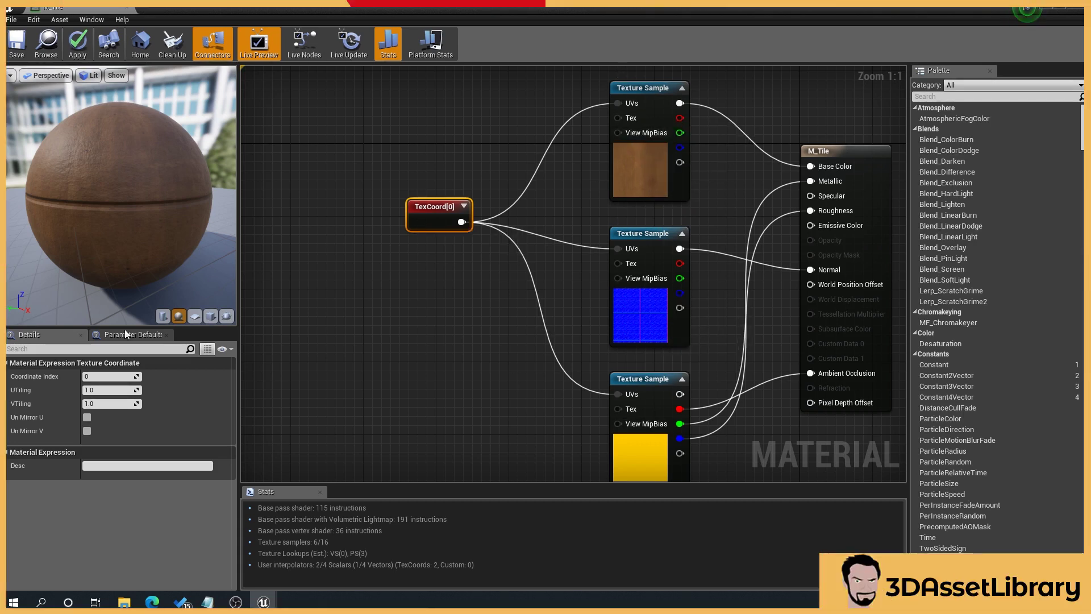
- Set the texture coordinate's UTiling and VTiling to 0.5 and save M_Tile, with its editor moved aside to reveal the wall
{"action": "left_click", "coordinate": [98, 386]}
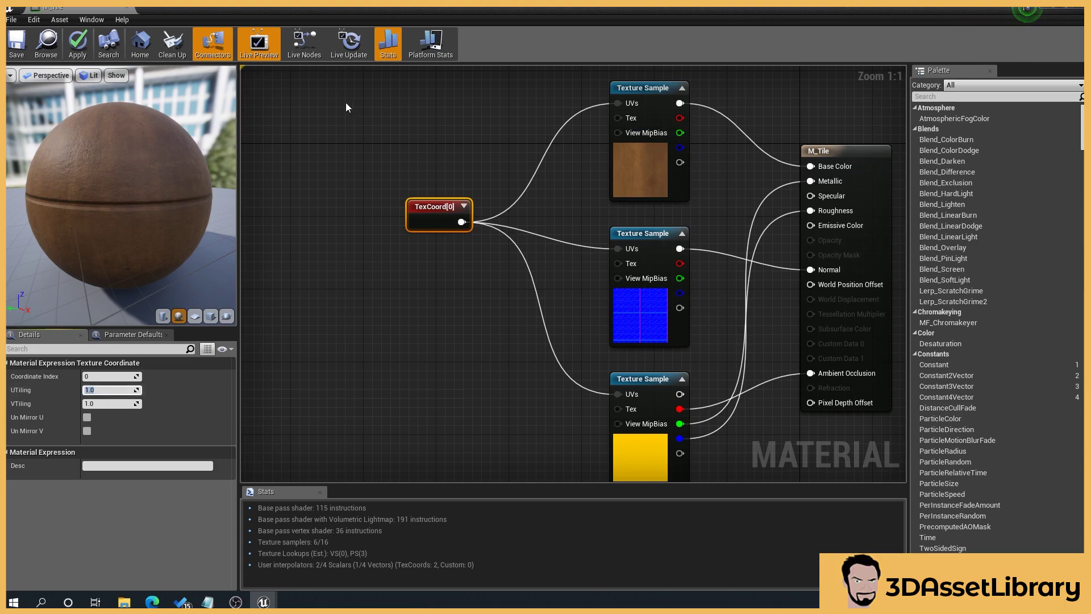
{"action": "left_click_drag", "start_coordinate": [349, 8], "coordinate": [833, 41]}
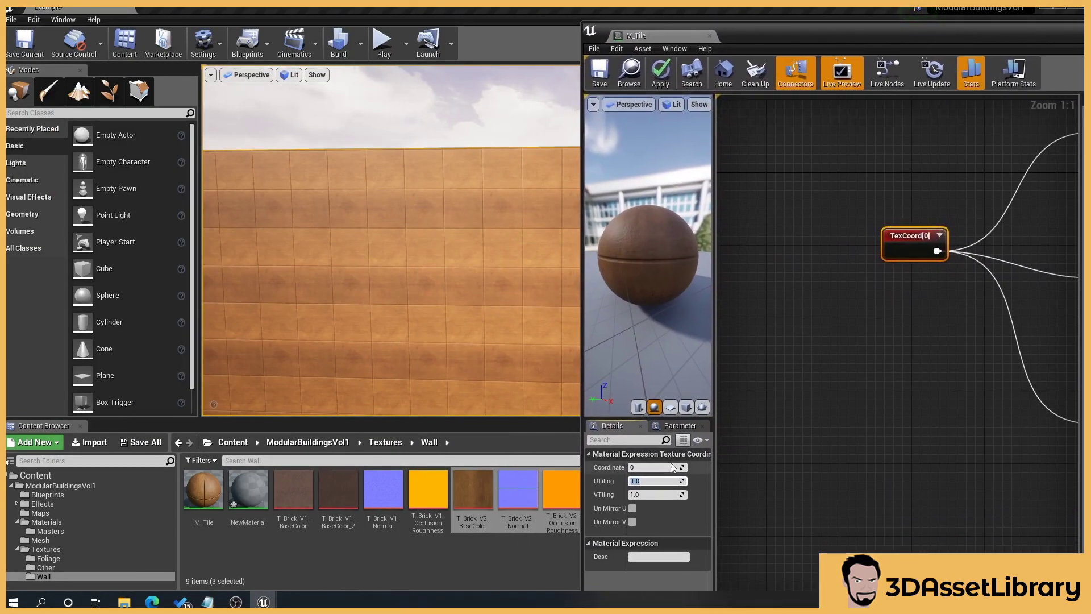
{"action": "type", "text": "0.5"}
{"action": "key", "text": "Return"}
{"action": "left_click", "coordinate": [646, 494]}
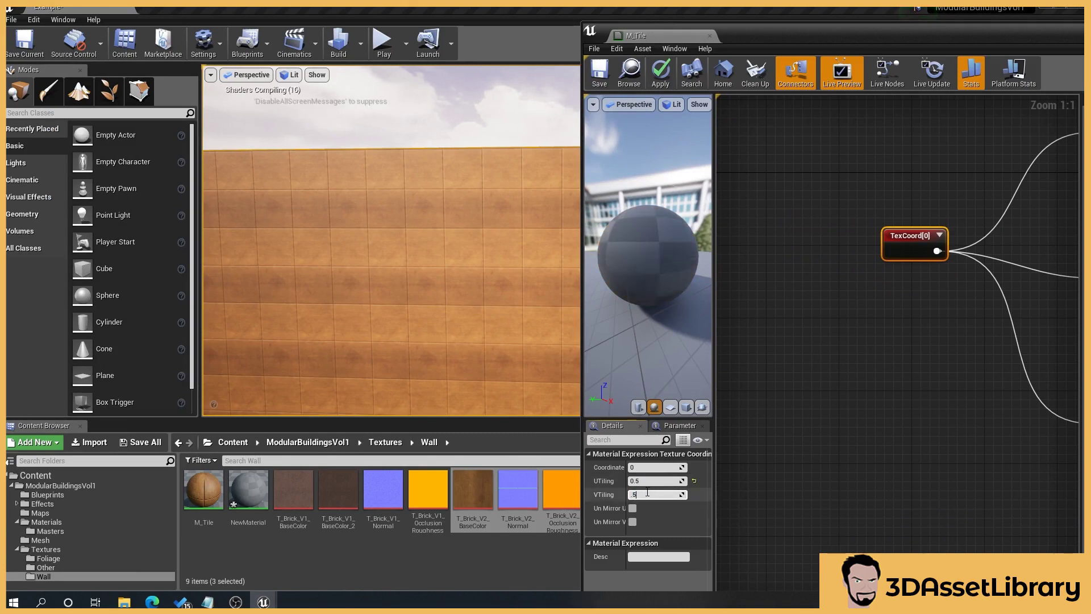
{"action": "type", "text": "0.5"}
{"action": "key", "text": "Return"}
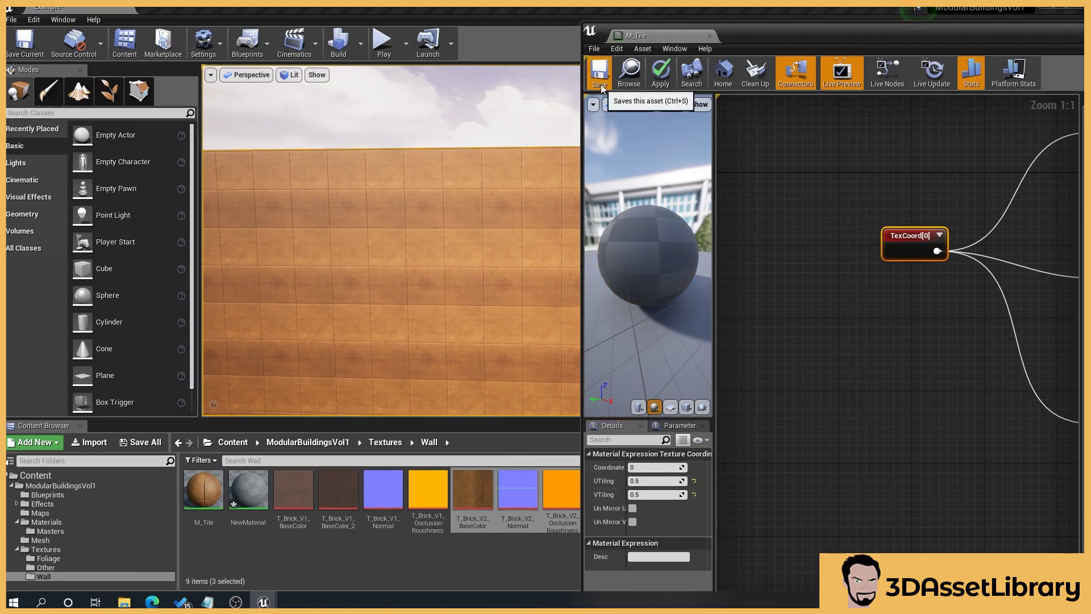
{"action": "left_click", "coordinate": [600, 74]}
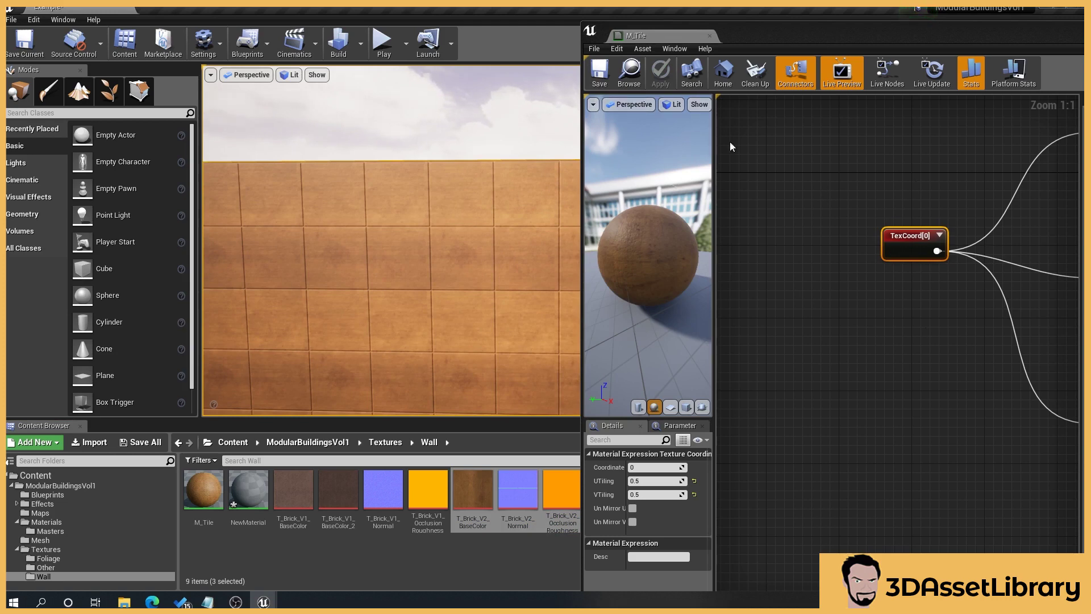
- Maximize the M_Tile material editor and review the complete node graph from texture coordinate to material output
{"action": "double_click", "coordinate": [835, 42]}
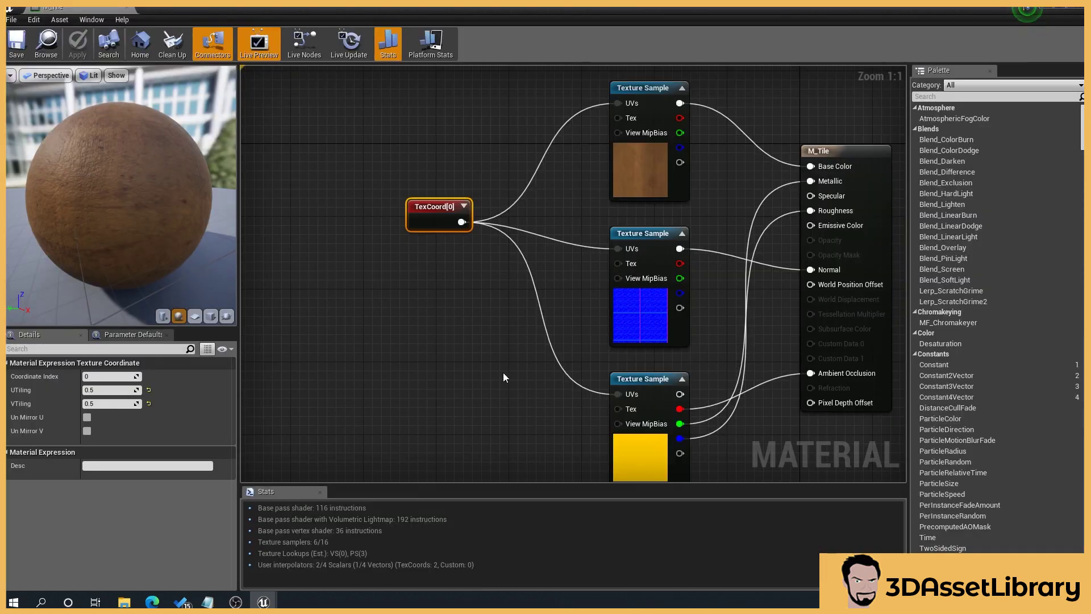
{"action": "scroll", "coordinate": [573, 403], "scroll_direction": "down", "scroll_amount": 1}
{"action": "right_click_drag", "start_coordinate": [573, 402], "coordinate": [450, 370]}
{"action": "right_click_drag", "start_coordinate": [574, 257], "coordinate": [619, 248]}
{"action": "scroll", "coordinate": [489, 271], "scroll_direction": "down", "scroll_amount": 1}
{"action": "right_click_drag", "start_coordinate": [488, 272], "coordinate": [468, 313]}
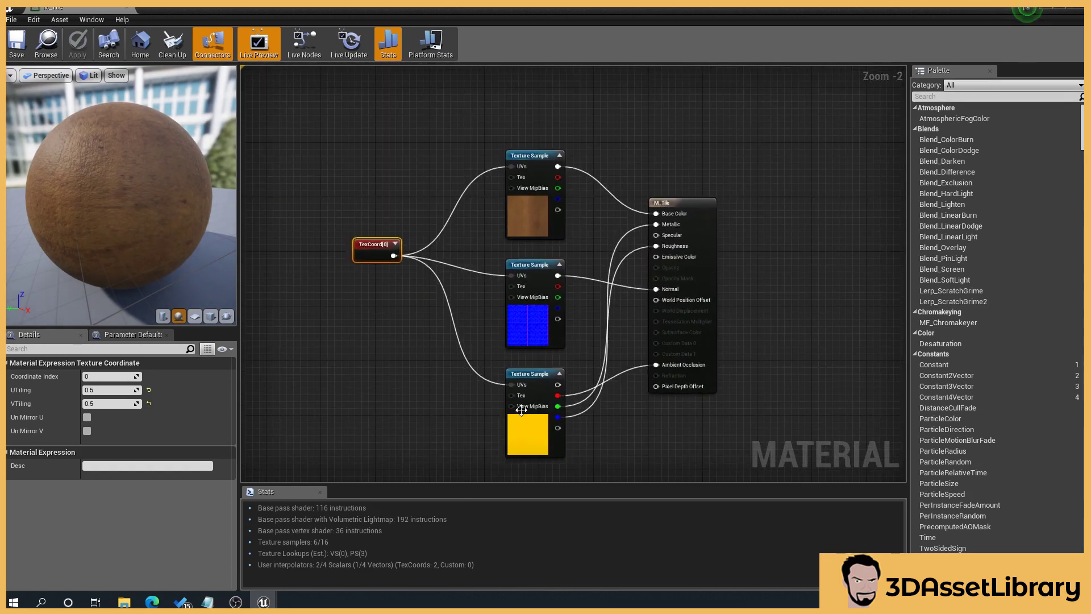